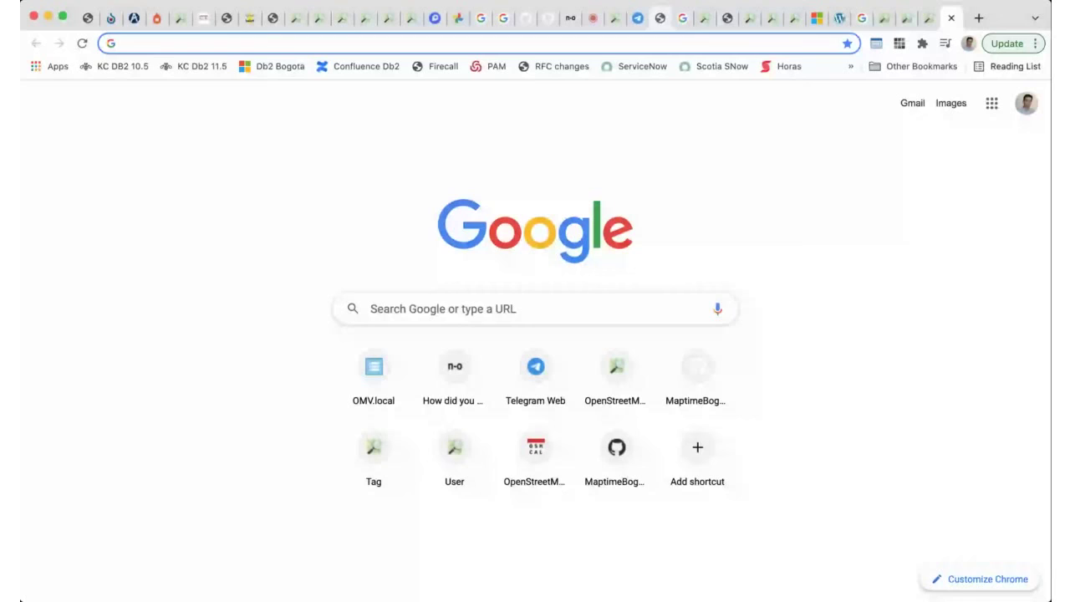
- Search 'osmc' in Chrome, then load the pasted MaptimeBogota room URL in that tab
{"action": "type", "text": "osmc"}
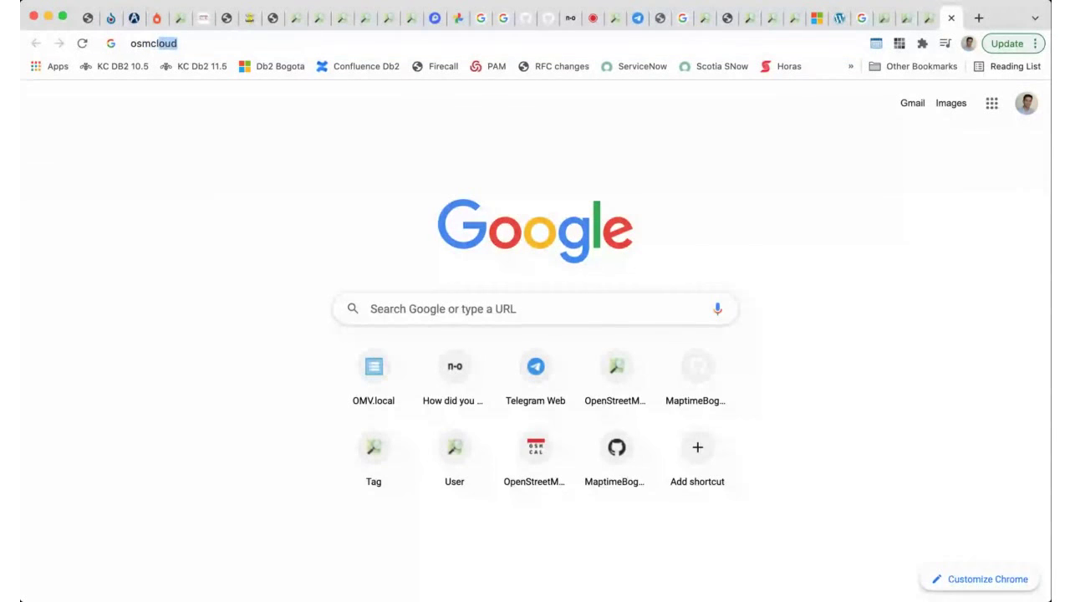
{"action": "key", "text": "Return"}
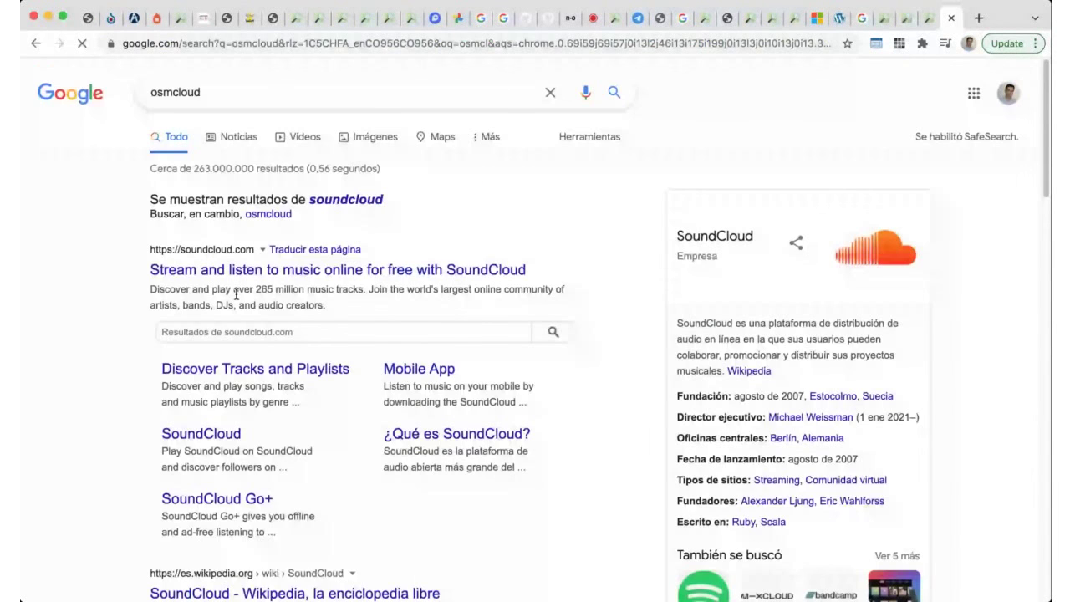
{"action": "left_click", "coordinate": [740, 48]}
{"action": "left_click", "coordinate": [590, 18]}
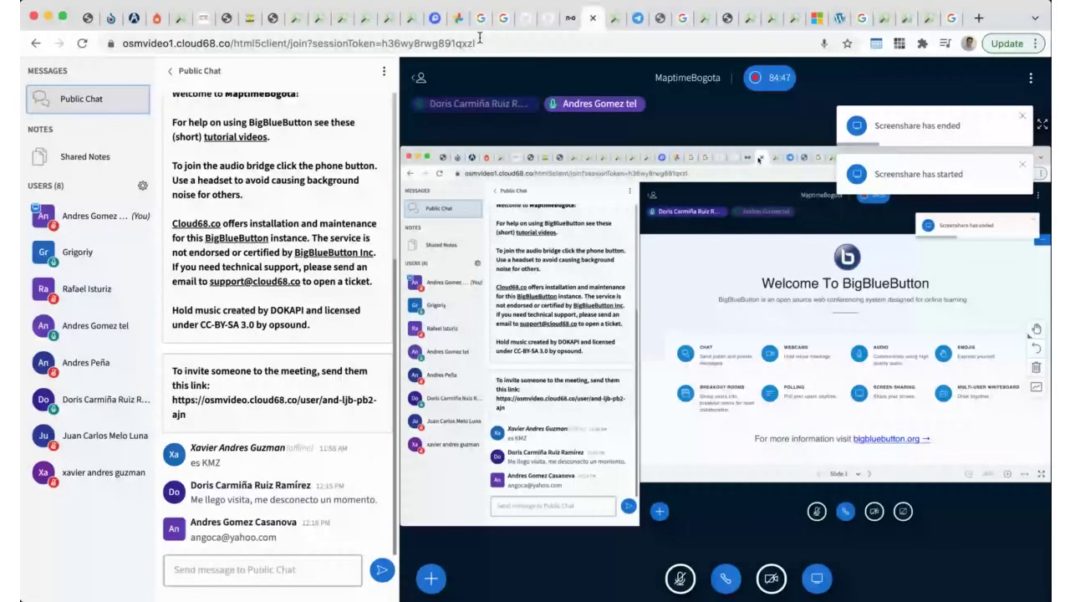
{"action": "key", "text": "super+9"}
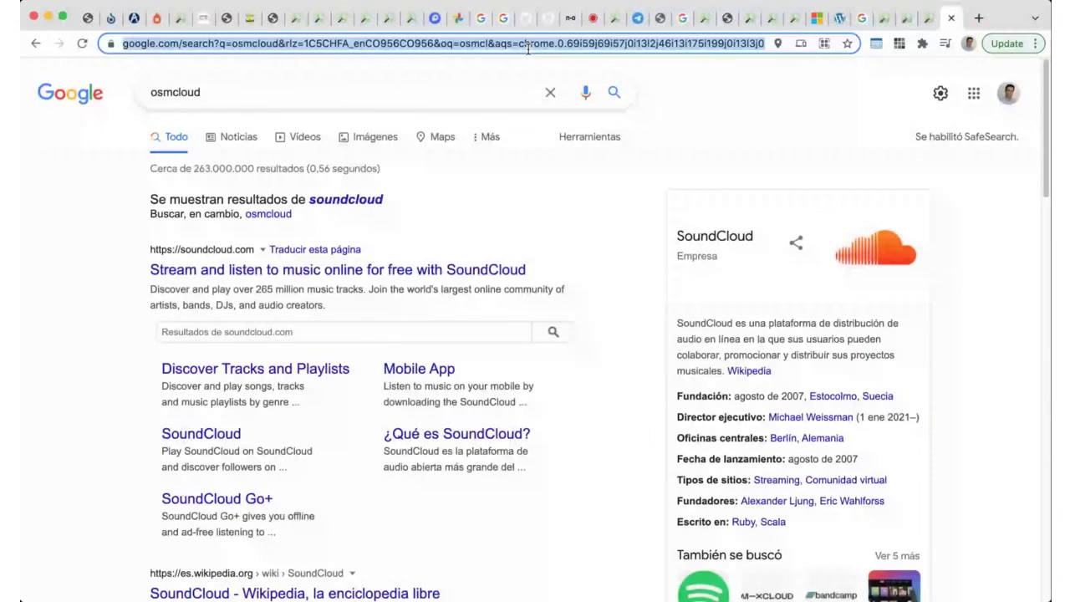
{"action": "type", "text": "osmvideo.cloud68.co/user/and-ljb-pb2-ajn"}
{"action": "key", "text": "Return"}
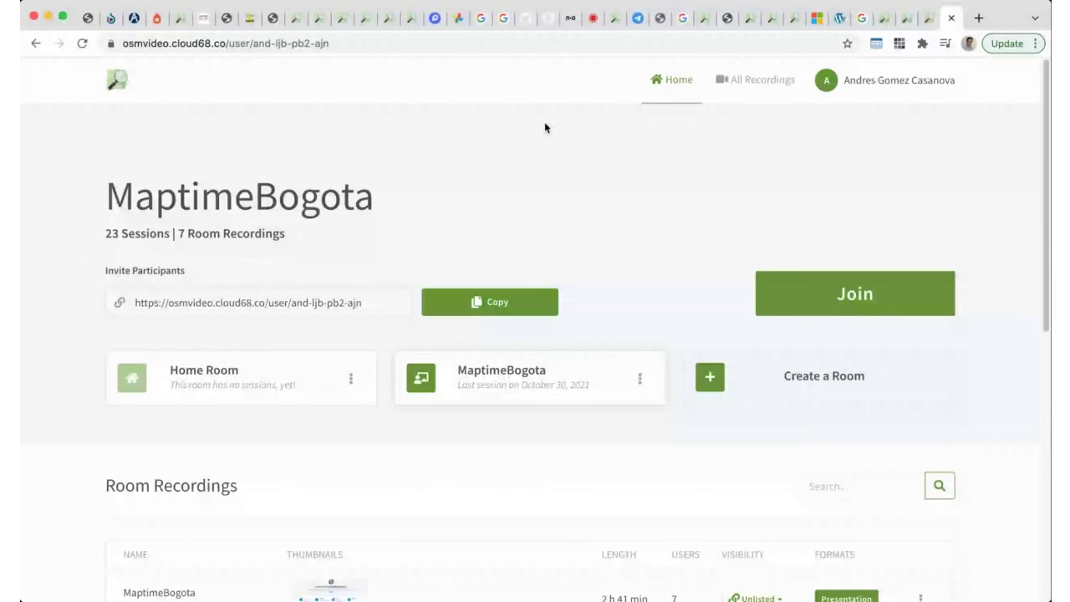
- View the account Profile page, select the user id in its URL, and return to the meeting tab
{"action": "left_click", "coordinate": [853, 79]}
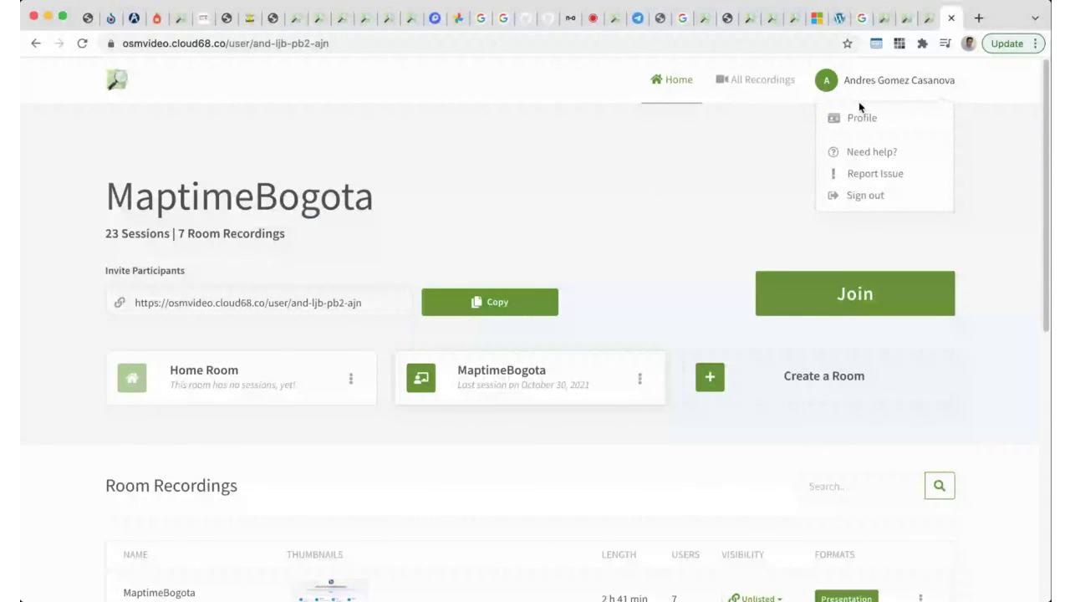
{"action": "left_click", "coordinate": [861, 117]}
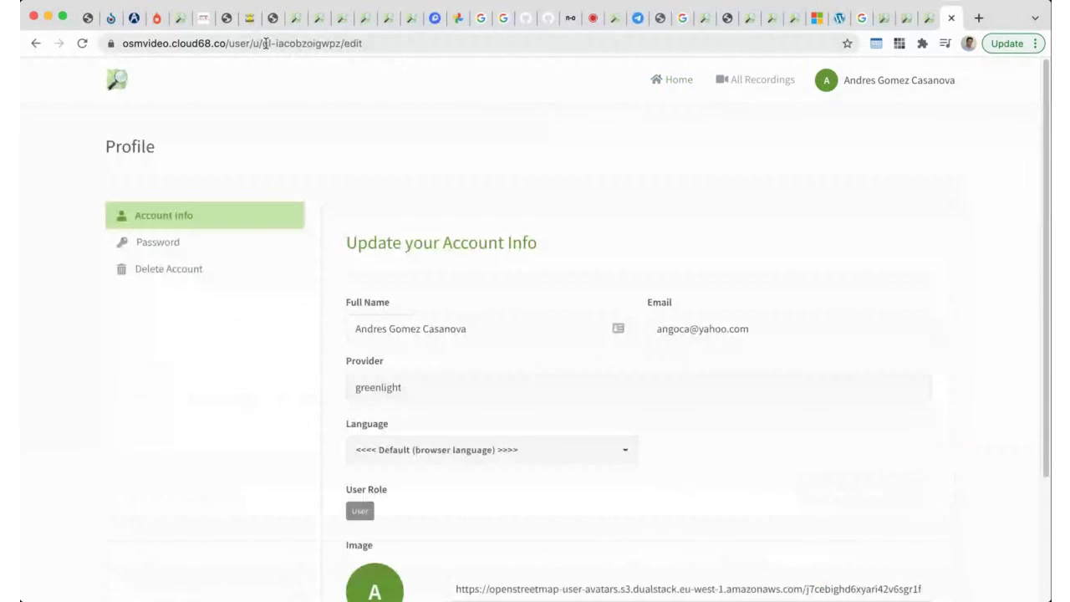
{"action": "left_click_drag", "start_coordinate": [263, 44], "coordinate": [337, 43]}
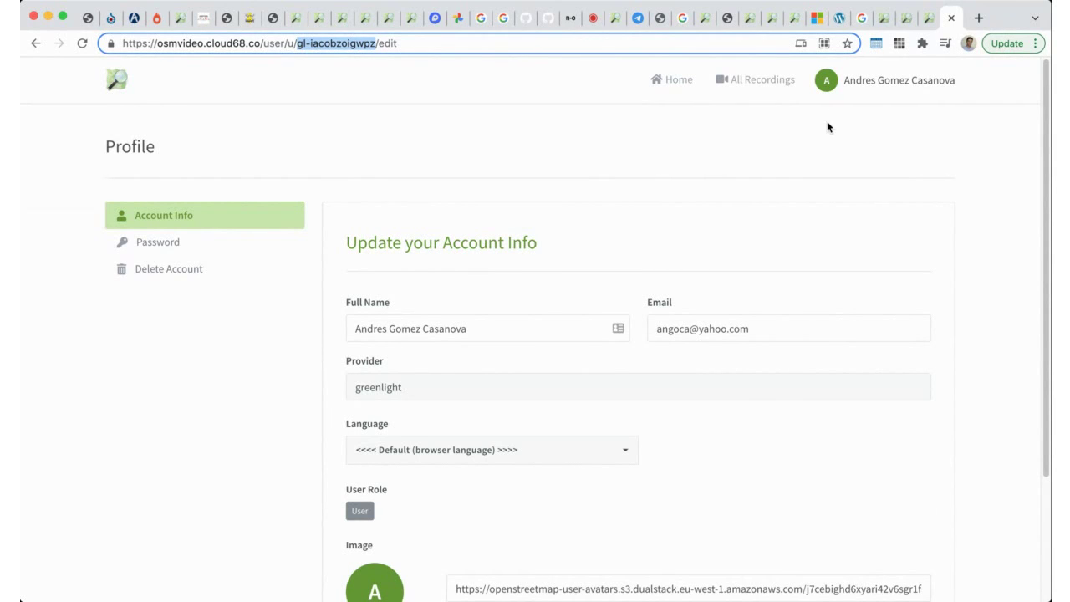
{"action": "left_click", "coordinate": [591, 25]}
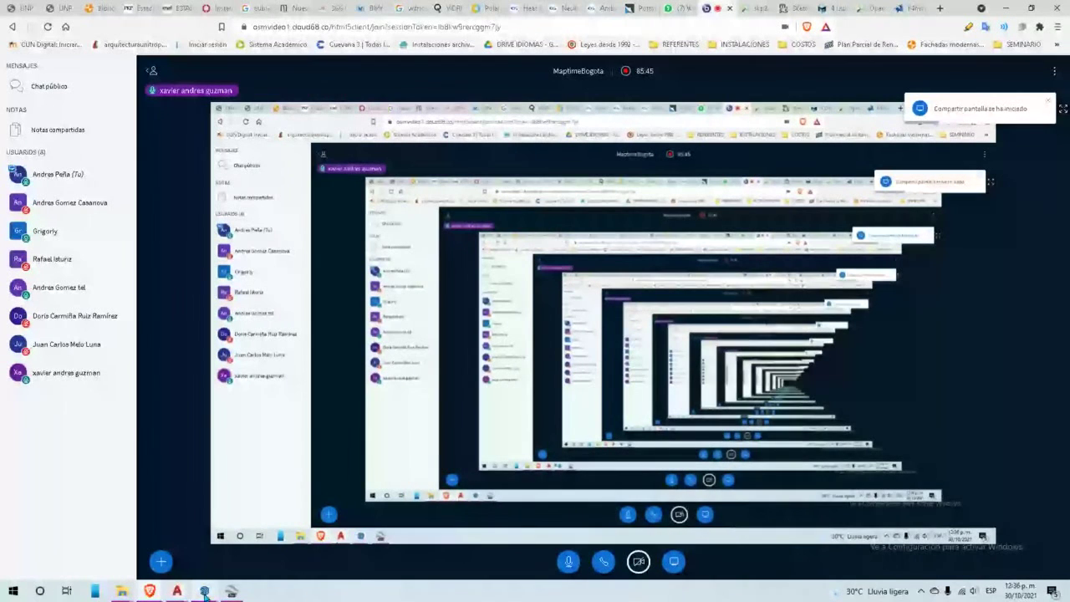
- Bring the ENTORNO SIG YOPAL SketchUp window forward and open its Archivo menu for exporting
{"action": "mouse_move", "coordinate": [209, 594]}
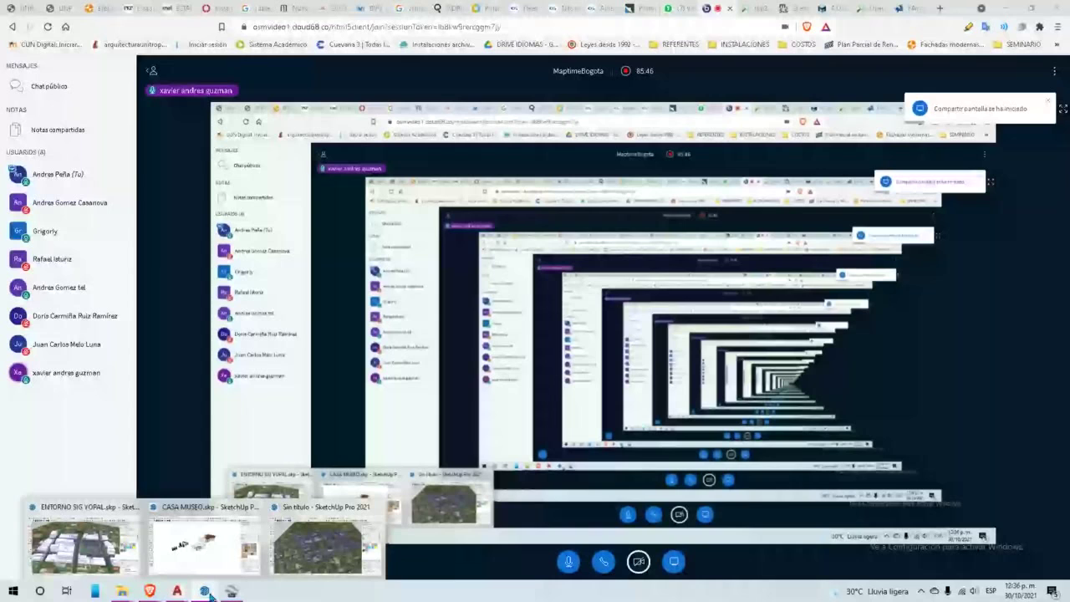
{"action": "left_click", "coordinate": [83, 546]}
{"action": "left_click", "coordinate": [45, 18]}
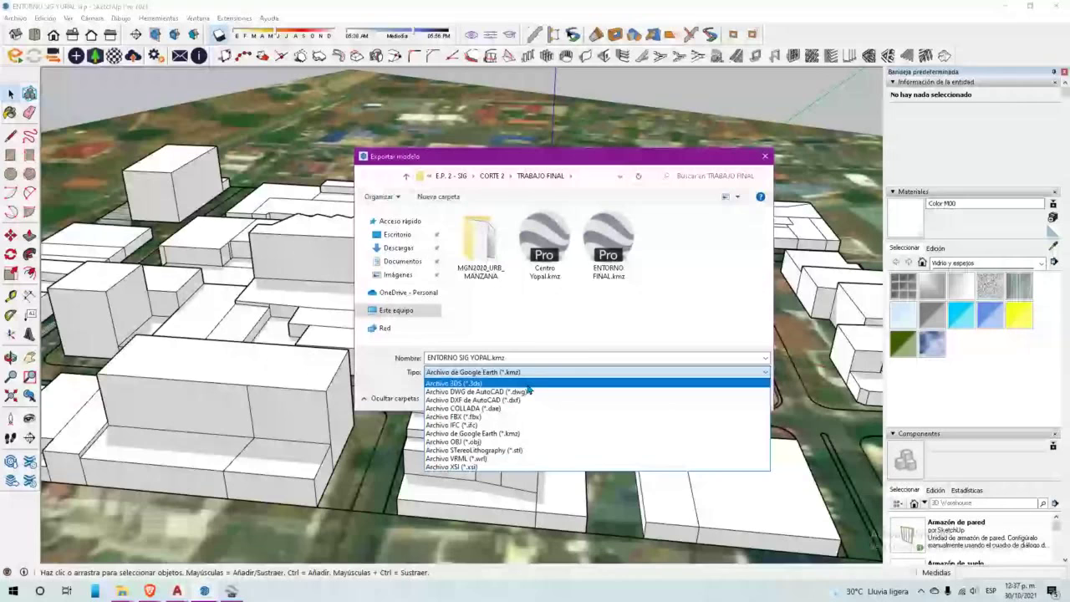
- Abandon the first DWG export attempt and orbit the model toward a top-down view
{"action": "left_click", "coordinate": [525, 393]}
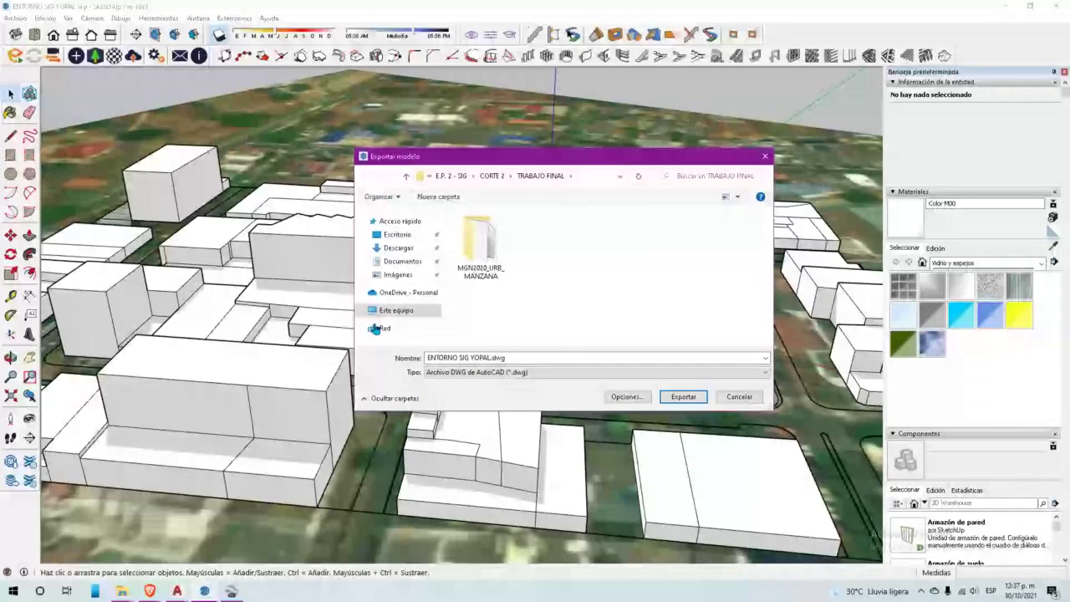
{"action": "key", "text": "Return"}
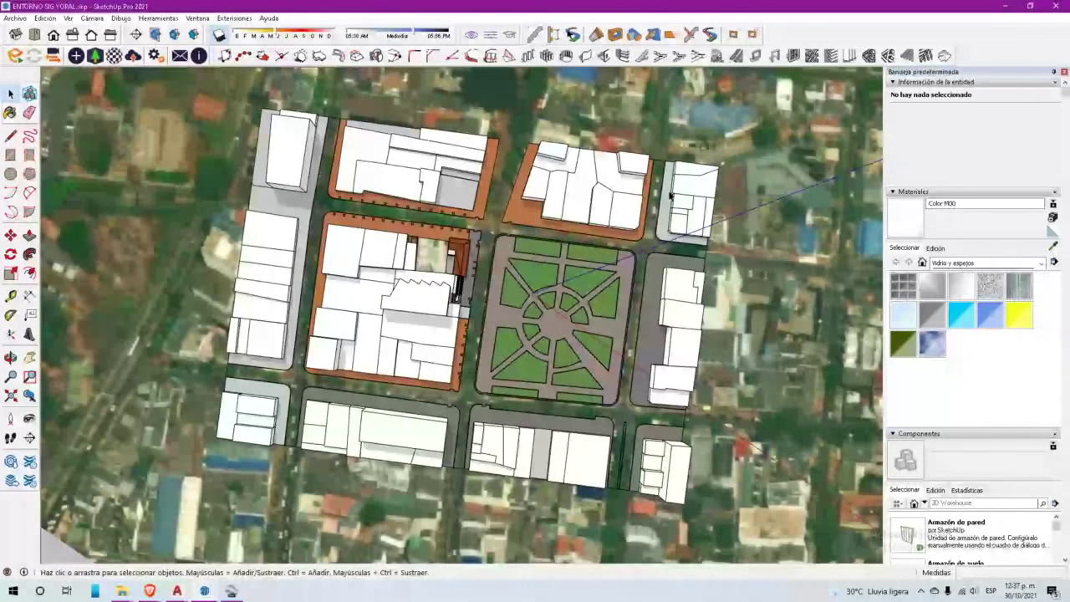
{"action": "middle_click_drag", "start_coordinate": [670, 195], "coordinate": [376, 368]}
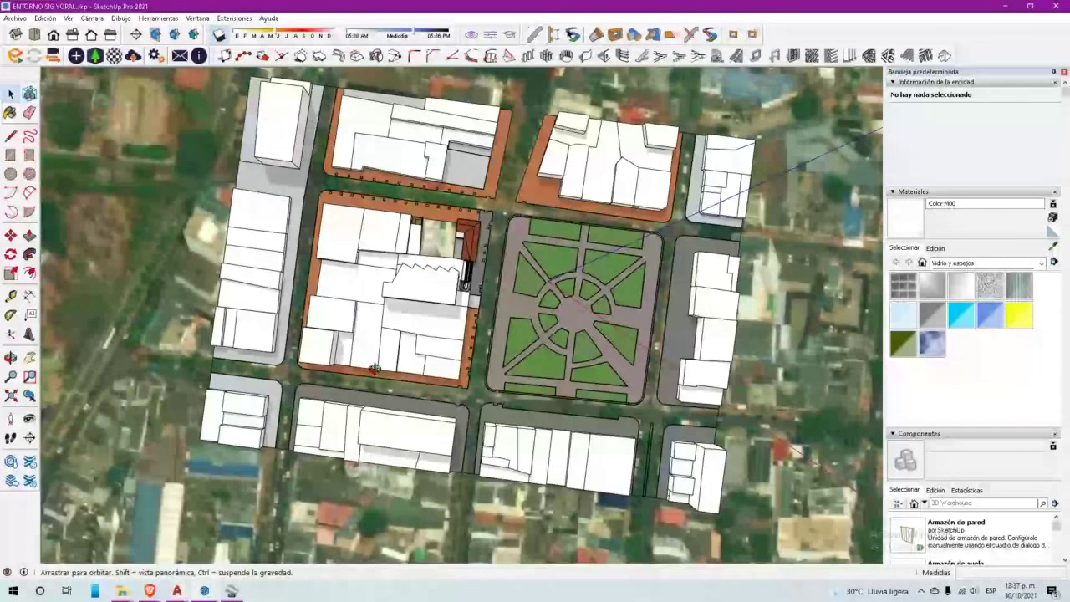
{"action": "left_click", "coordinate": [15, 18]}
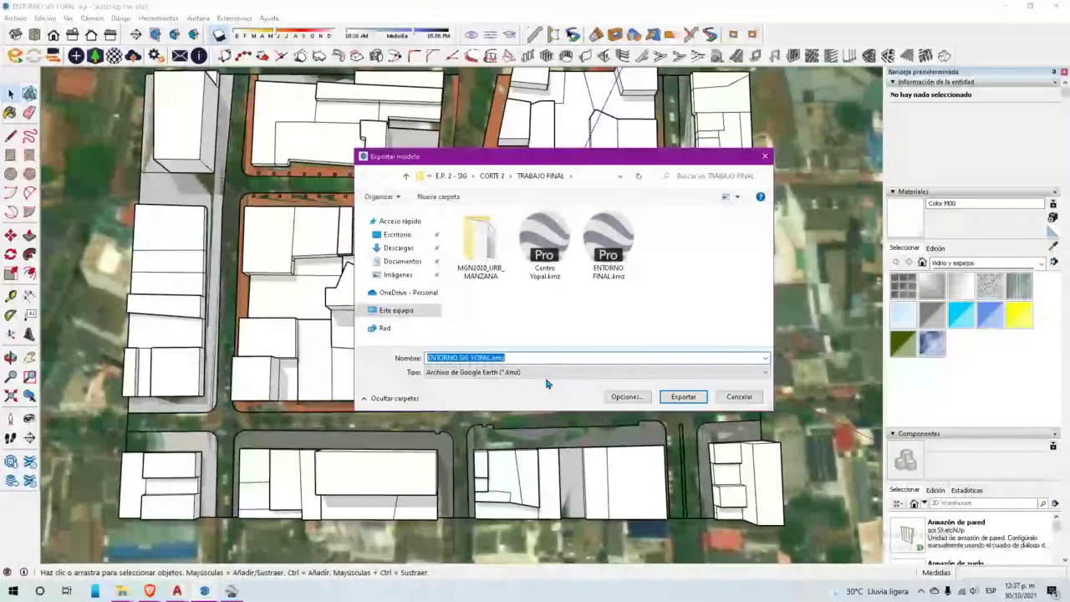
{"action": "key", "text": "Escape"}
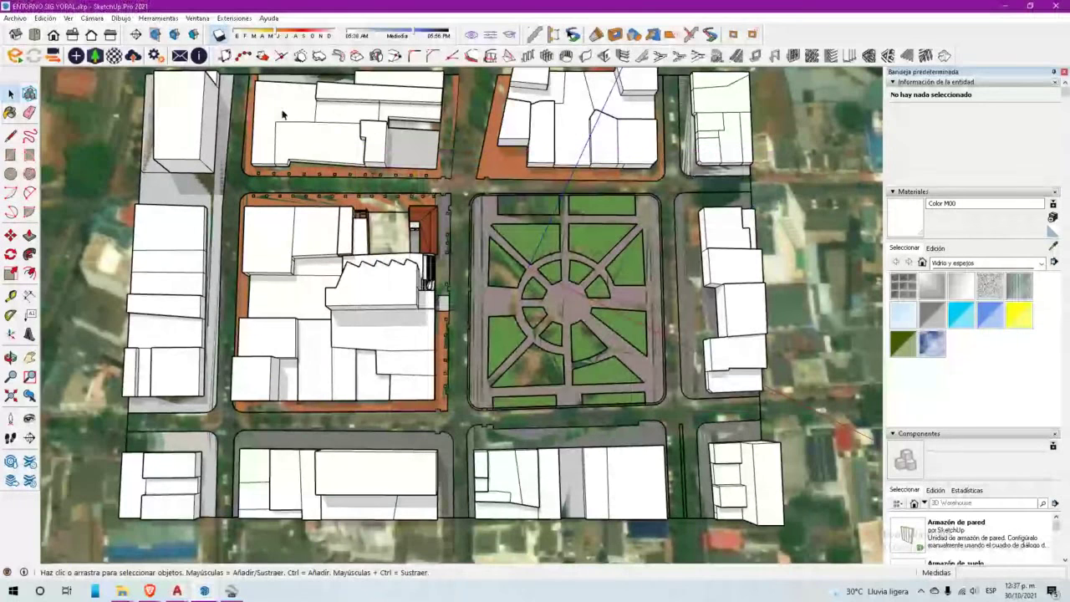
- Switch the camera to parallel projection and the Top view
{"action": "left_click", "coordinate": [68, 18]}
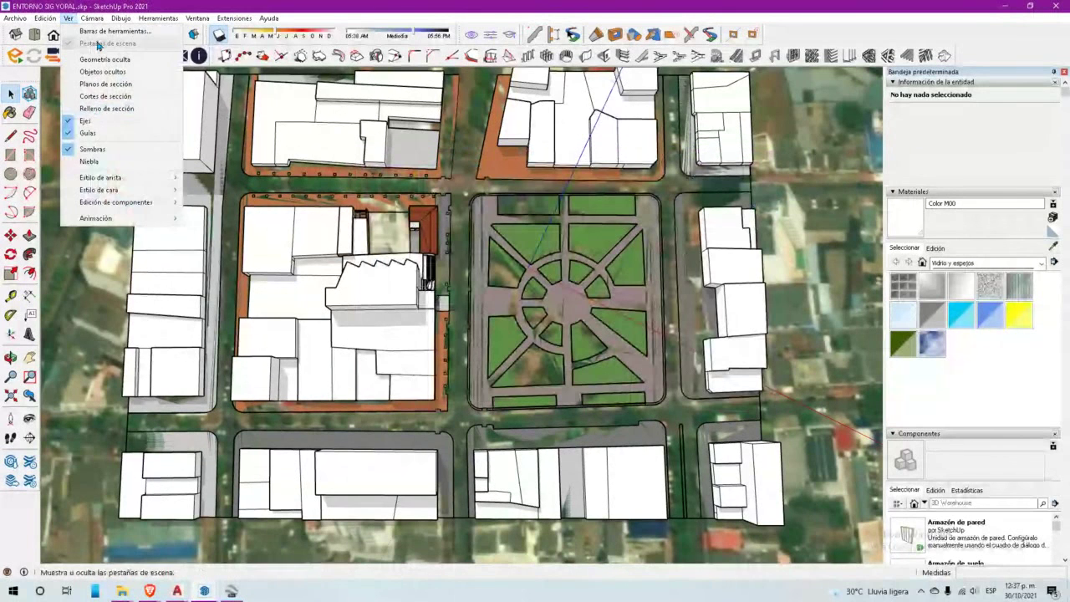
{"action": "mouse_move", "coordinate": [92, 17]}
{"action": "left_click", "coordinate": [108, 74]}
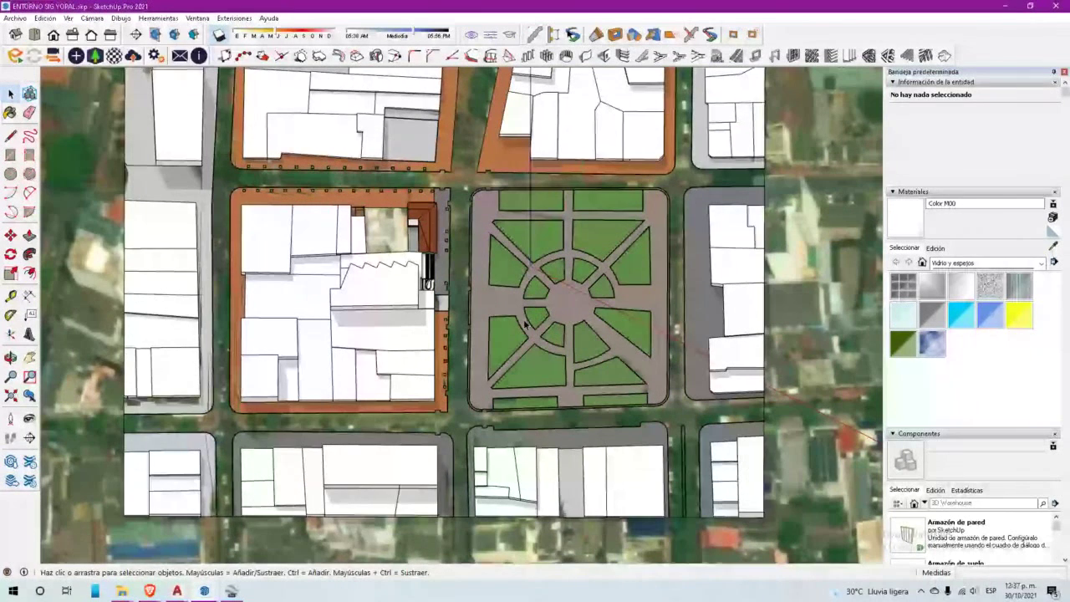
{"action": "key", "text": "t"}
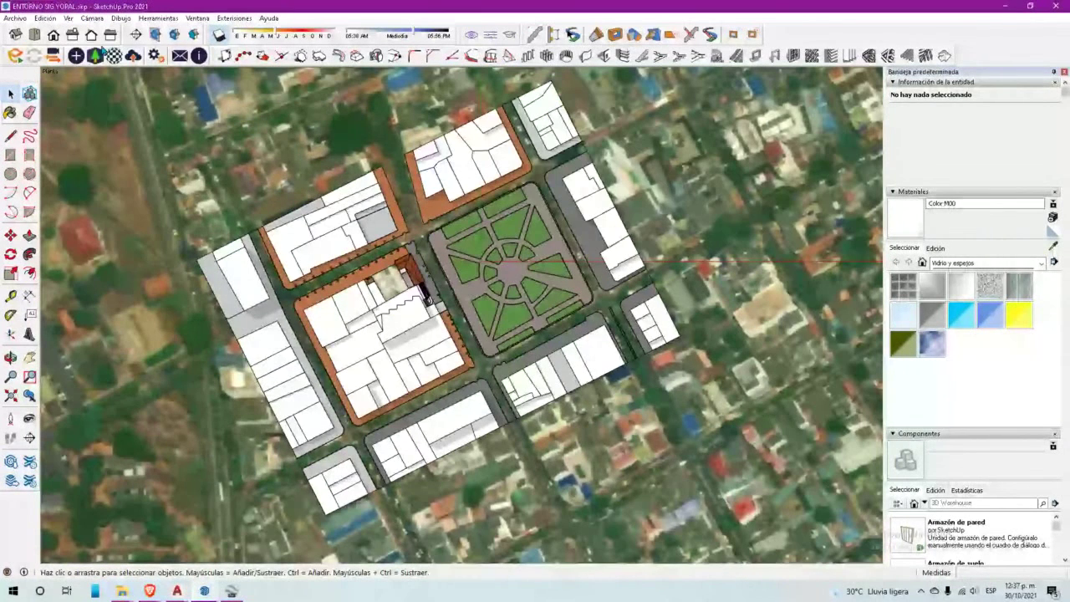
- Export the 3D model as AutoCAD DWG, ENTORNO SIG YOPAL.dwg in TRABAJO FINAL
{"action": "left_click", "coordinate": [15, 18]}
{"action": "mouse_move", "coordinate": [124, 219]}
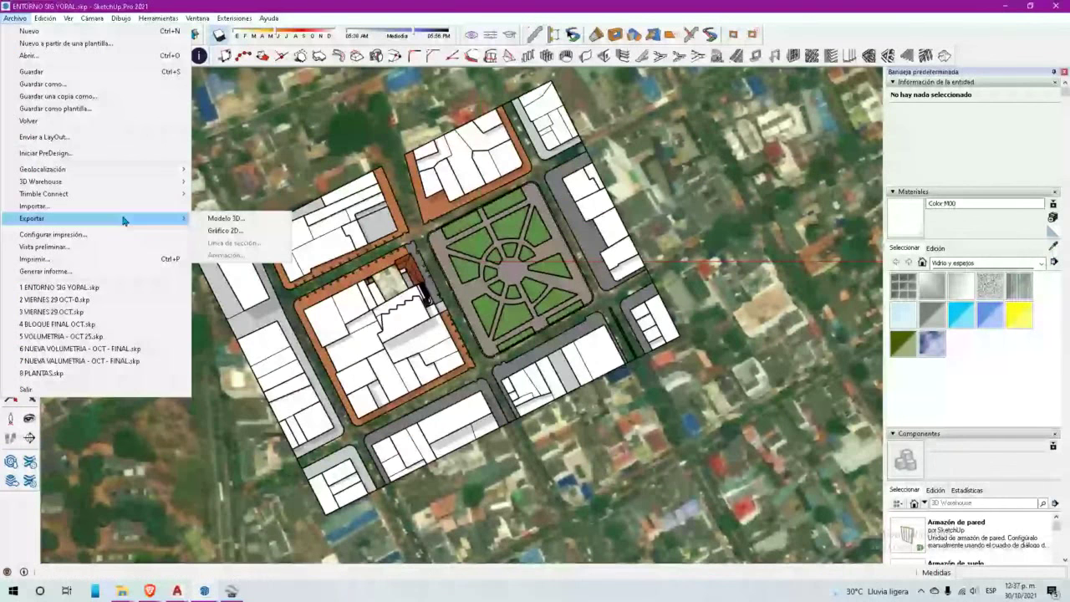
{"action": "left_click", "coordinate": [219, 219]}
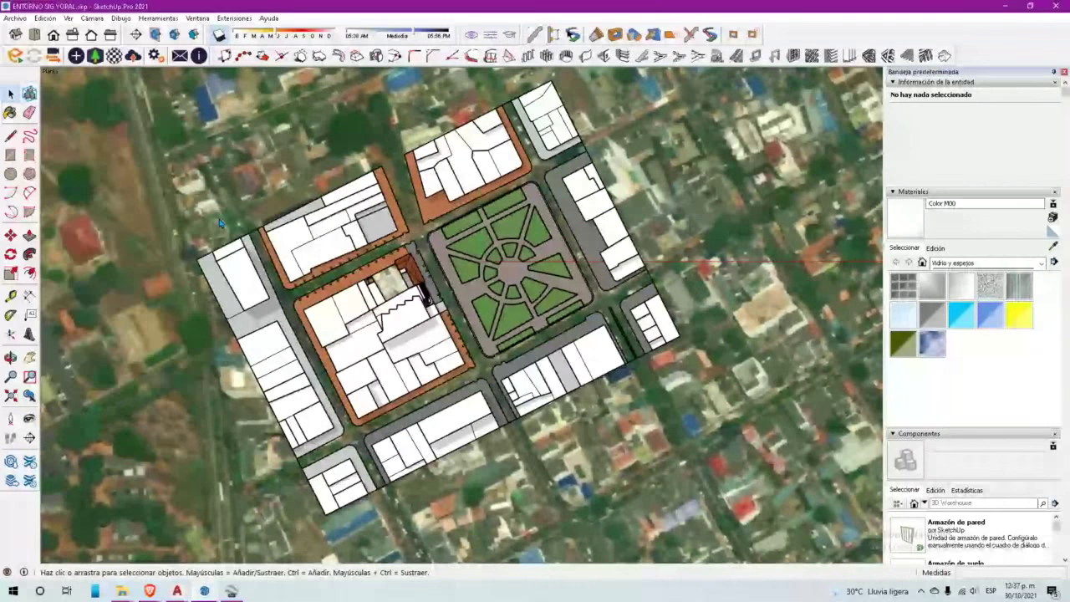
{"action": "left_click", "coordinate": [560, 373]}
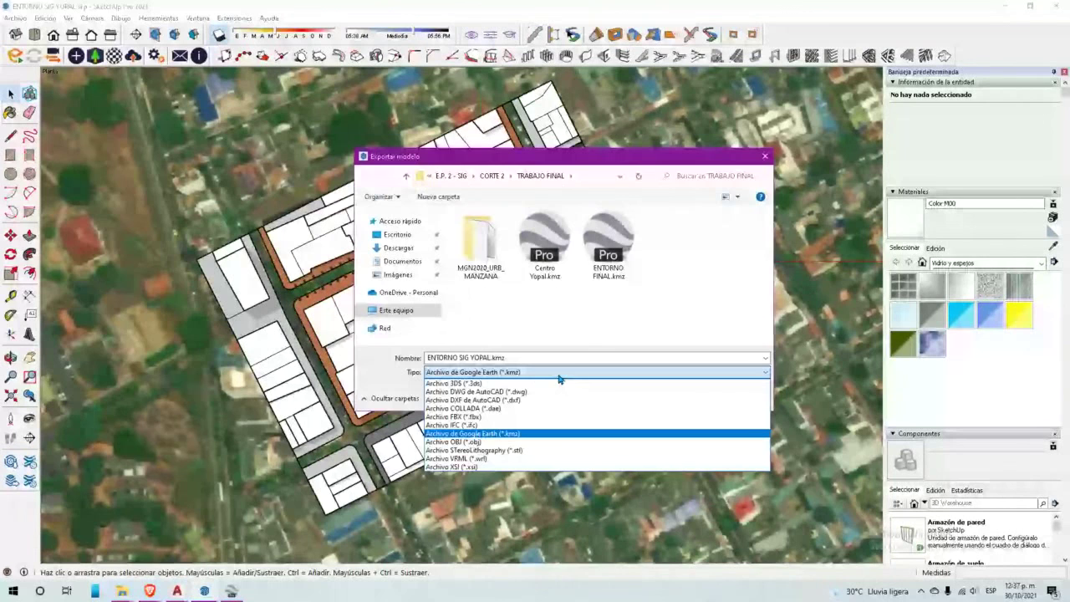
{"action": "left_click", "coordinate": [536, 391]}
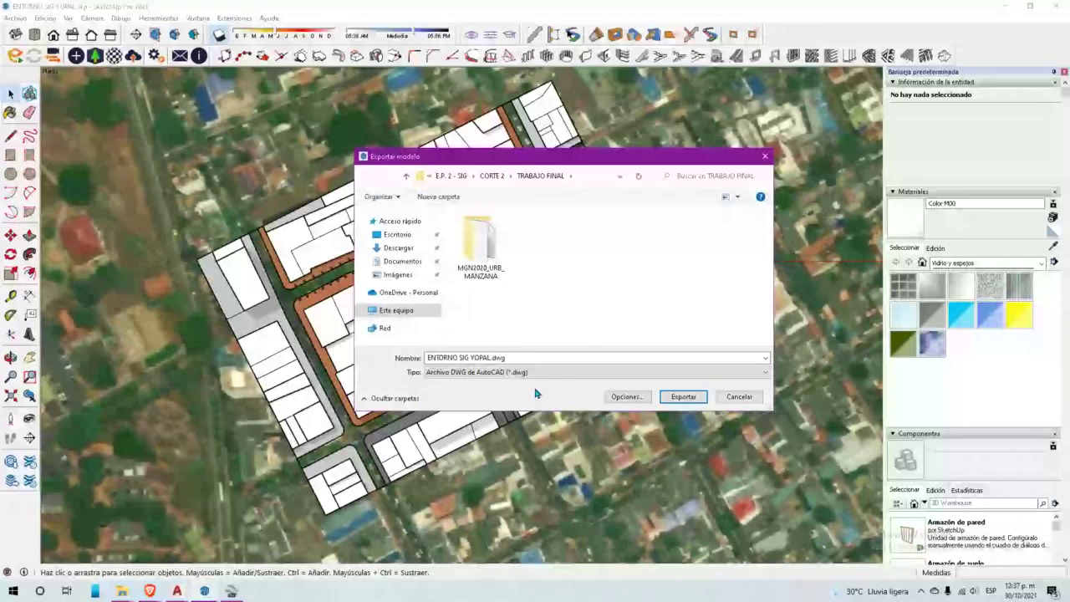
{"action": "key", "text": "Return"}
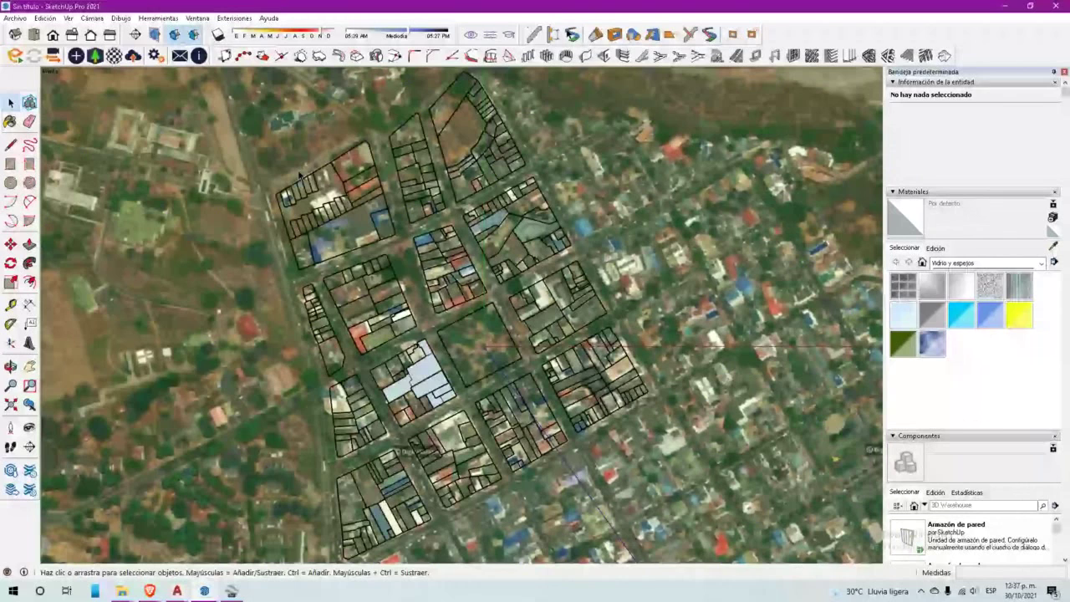
- Draw lines across the central parcel to close a new parcel face
{"action": "scroll", "coordinate": [441, 421], "scroll_direction": "up", "scroll_amount": 5}
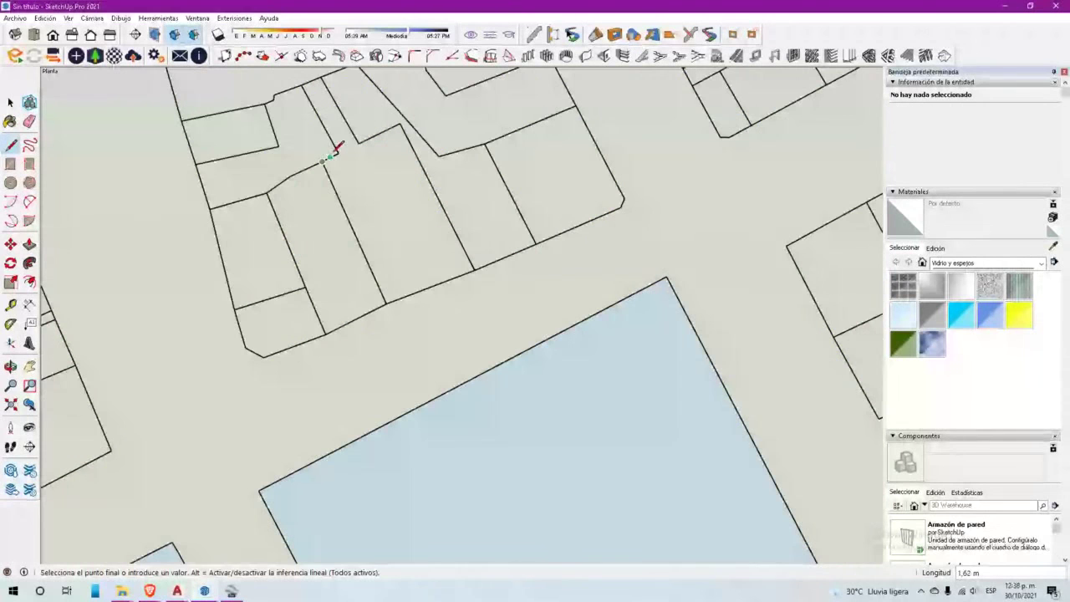
{"action": "left_click", "coordinate": [334, 144]}
{"action": "left_click", "coordinate": [323, 163]}
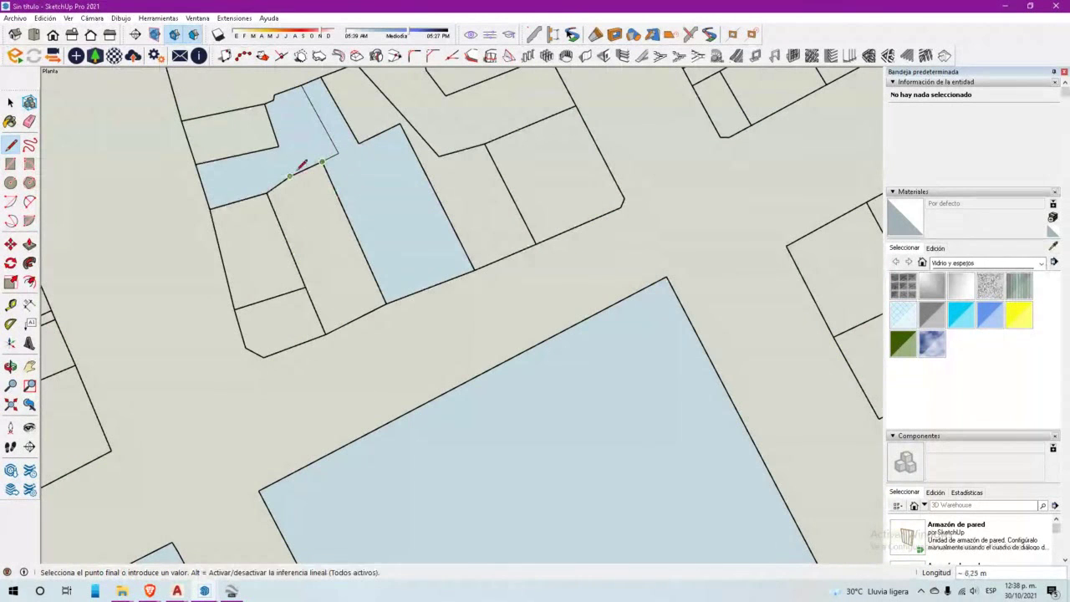
{"action": "left_click", "coordinate": [299, 169]}
- Push/Pull the neighbouring parcel face after cancelling a runaway first extrusion
{"action": "key", "text": "p"}
{"action": "left_click", "coordinate": [357, 301]}
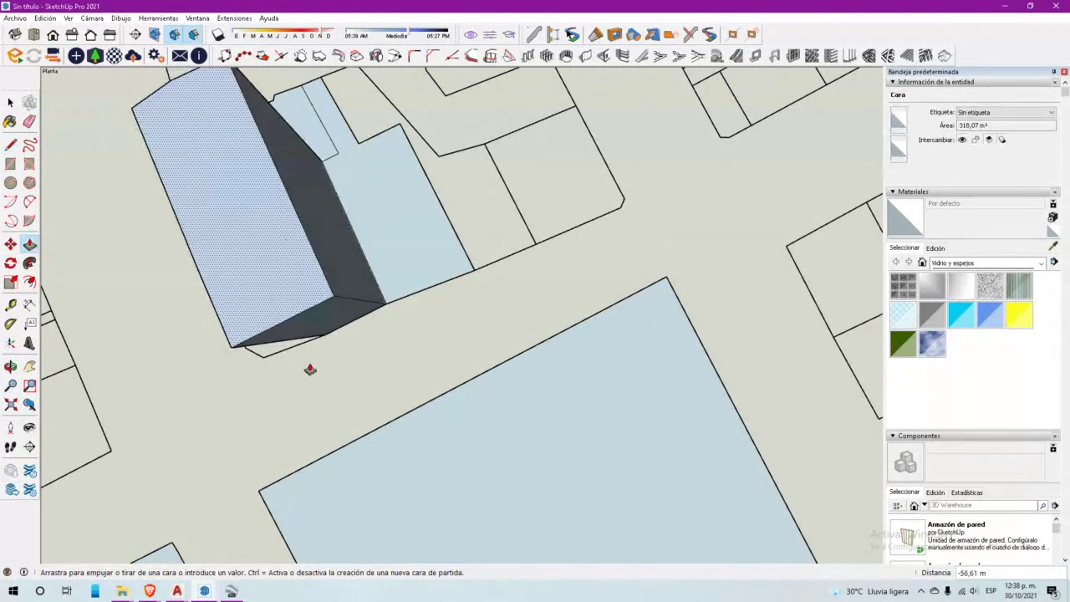
{"action": "key", "text": "Escape"}
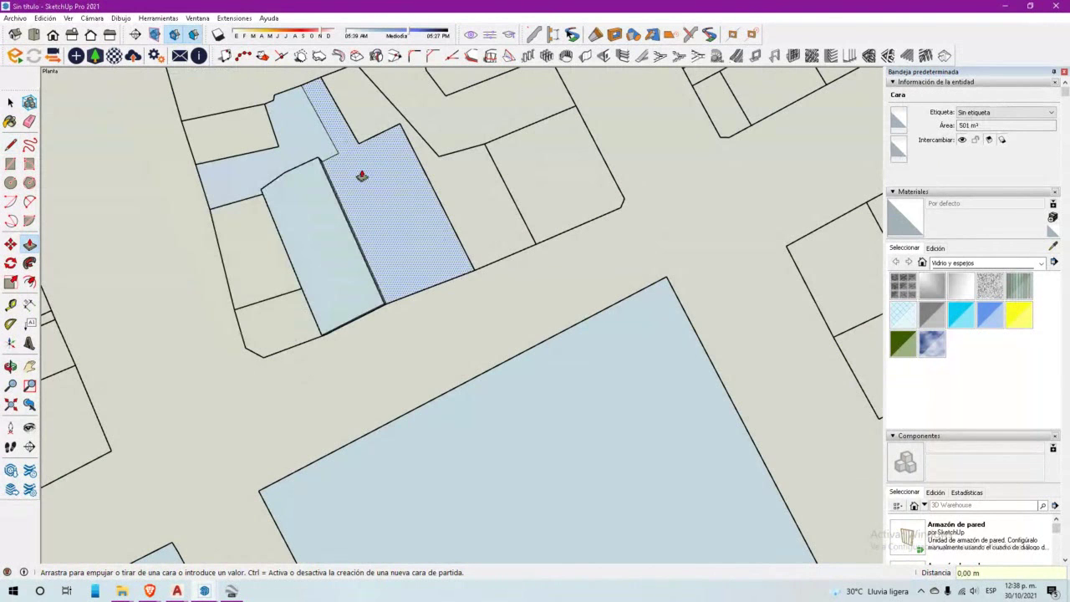
{"action": "left_click", "coordinate": [359, 167]}
{"action": "left_click", "coordinate": [352, 237]}
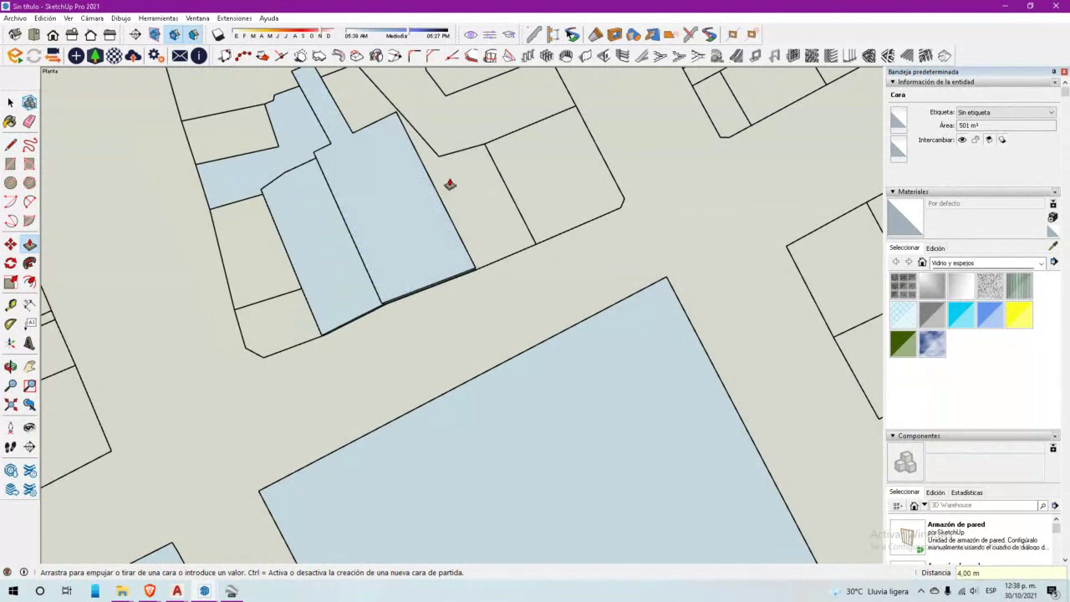
- Return to the Select tool and zoom out over the parcel model
{"action": "scroll", "coordinate": [447, 183], "scroll_direction": "down", "scroll_amount": 3}
{"action": "key", "text": "space"}
{"action": "scroll", "coordinate": [541, 303], "scroll_direction": "down", "scroll_amount": 1}
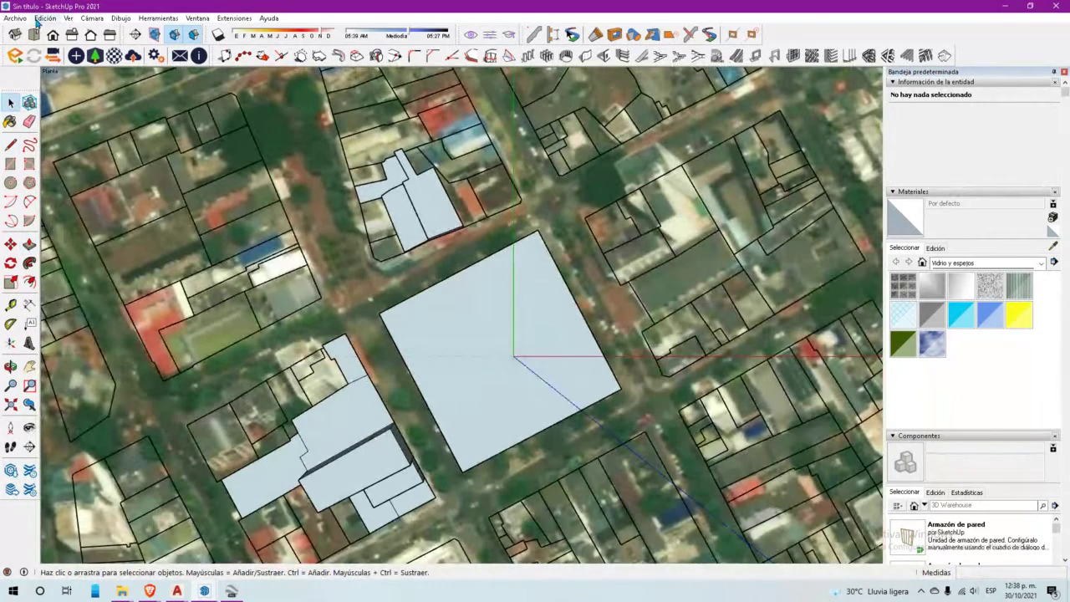
{"action": "scroll", "coordinate": [541, 303], "scroll_direction": "down", "scroll_amount": 2}
{"action": "scroll", "coordinate": [541, 303], "scroll_direction": "down", "scroll_amount": 4}
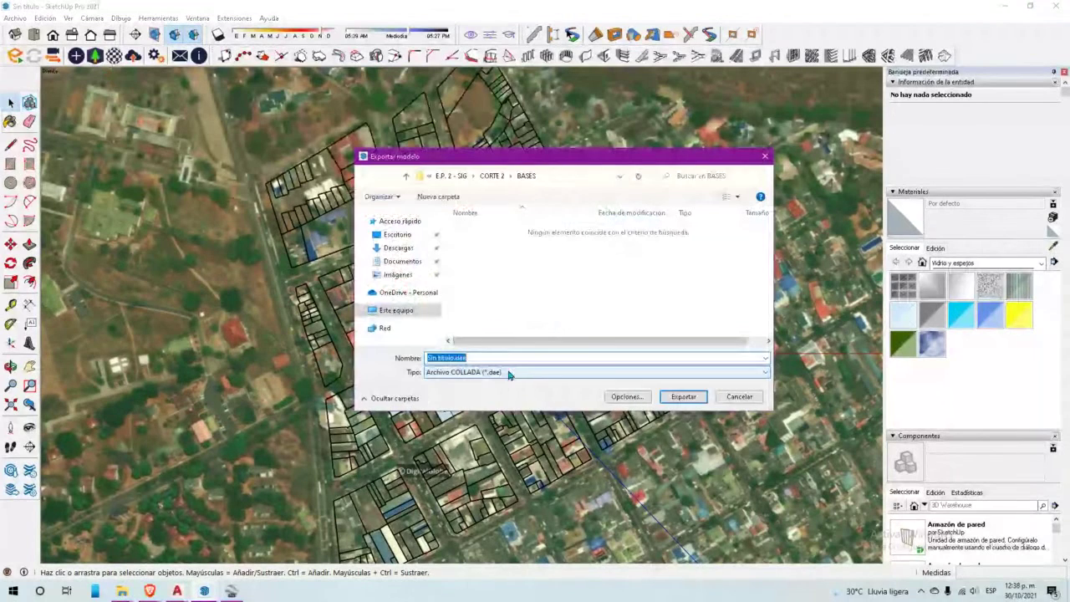
- Choose AutoCAD DWG as the export type and select the default file name
{"action": "left_click", "coordinate": [508, 372]}
{"action": "left_click", "coordinate": [544, 392]}
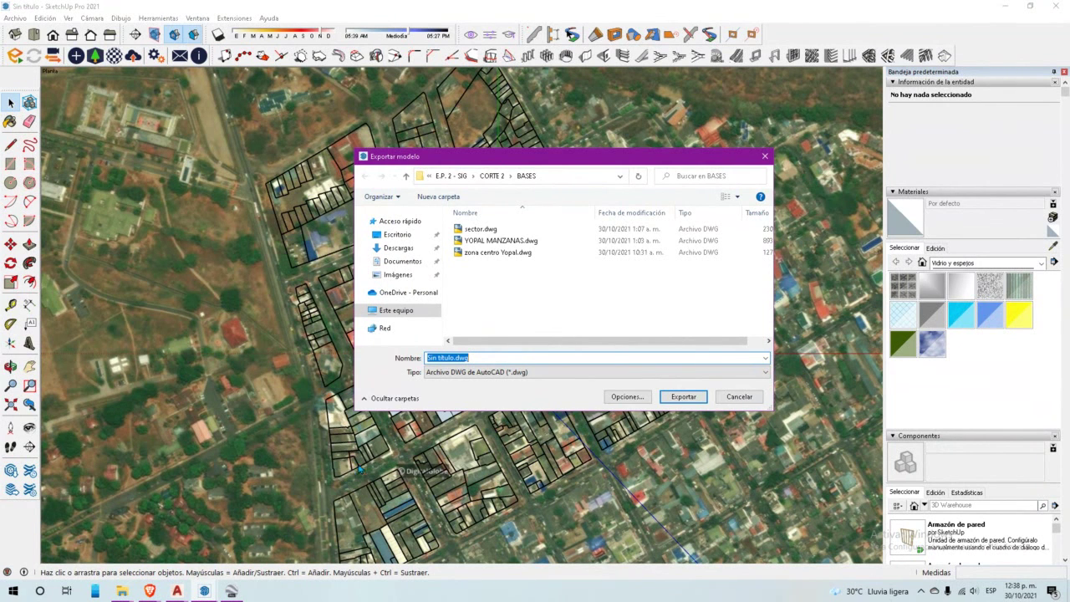
{"action": "left_click", "coordinate": [513, 357]}
{"action": "double_click", "coordinate": [513, 358]}
{"action": "left_click", "coordinate": [513, 357]}
{"action": "double_click", "coordinate": [513, 357]}
{"action": "left_click", "coordinate": [513, 357]}
{"action": "left_click_drag", "start_coordinate": [512, 357], "coordinate": [415, 347]}
- Name the file BASE CENTRO, export it into BASES, and accept the completion report
{"action": "type", "text": "BASE CENTRO"}
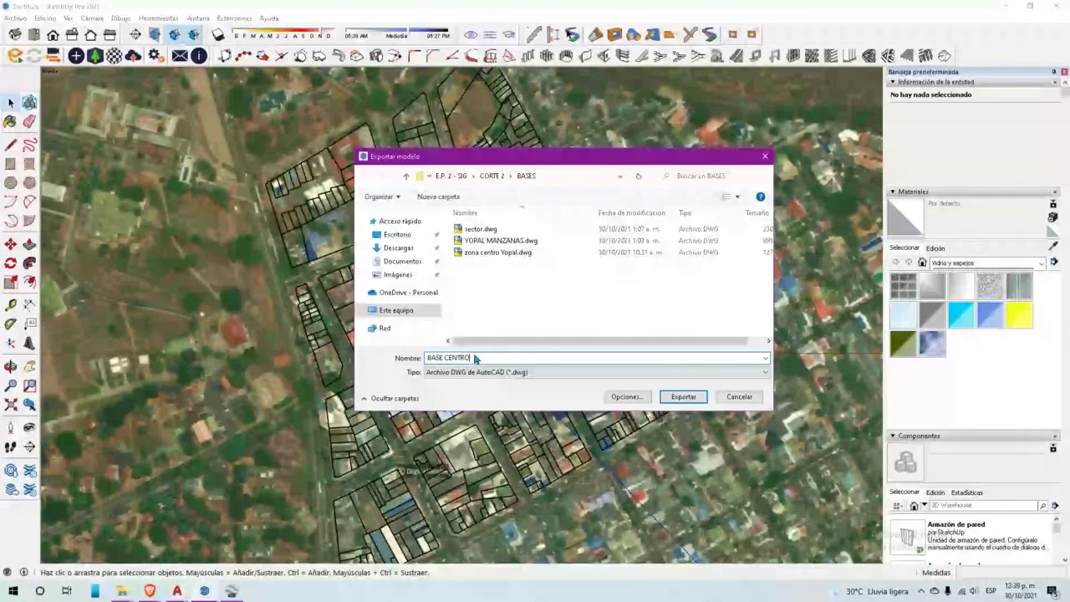
{"action": "left_click", "coordinate": [682, 397]}
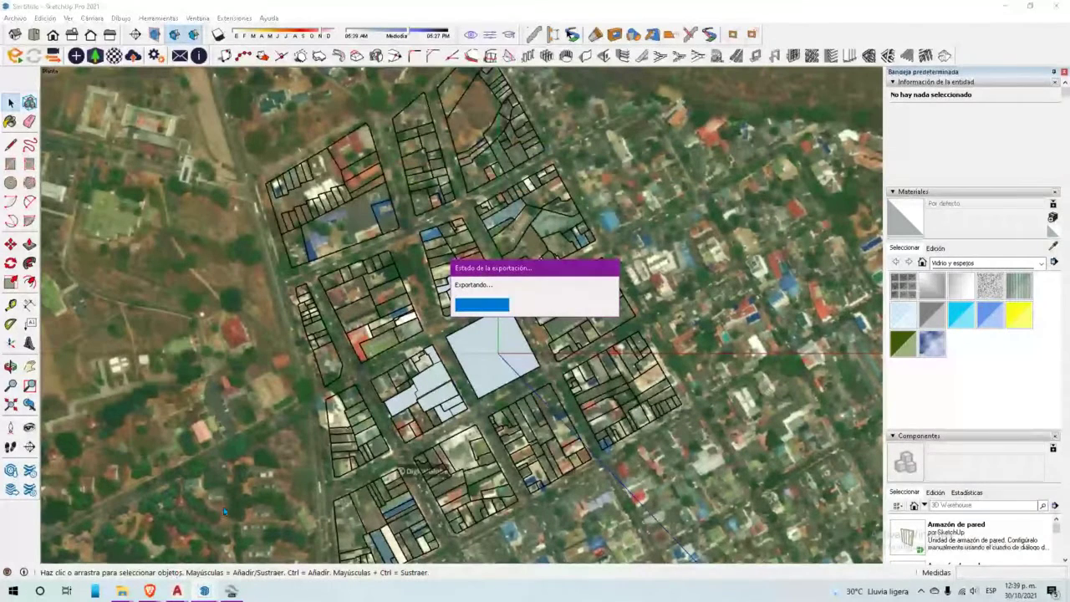
{"action": "mouse_move", "coordinate": [127, 594]}
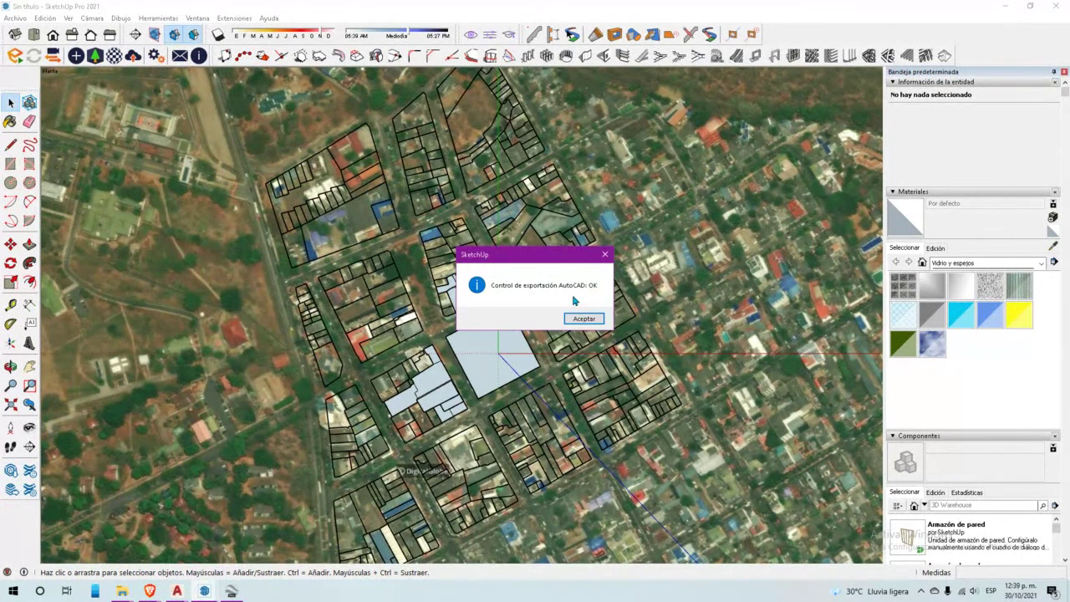
{"action": "left_click", "coordinate": [584, 318]}
- Switch from the TRABAJO FINAL folder to Google Earth Pro and browse its Archivo, Editar, Herramientas menus
{"action": "mouse_move", "coordinate": [122, 591]}
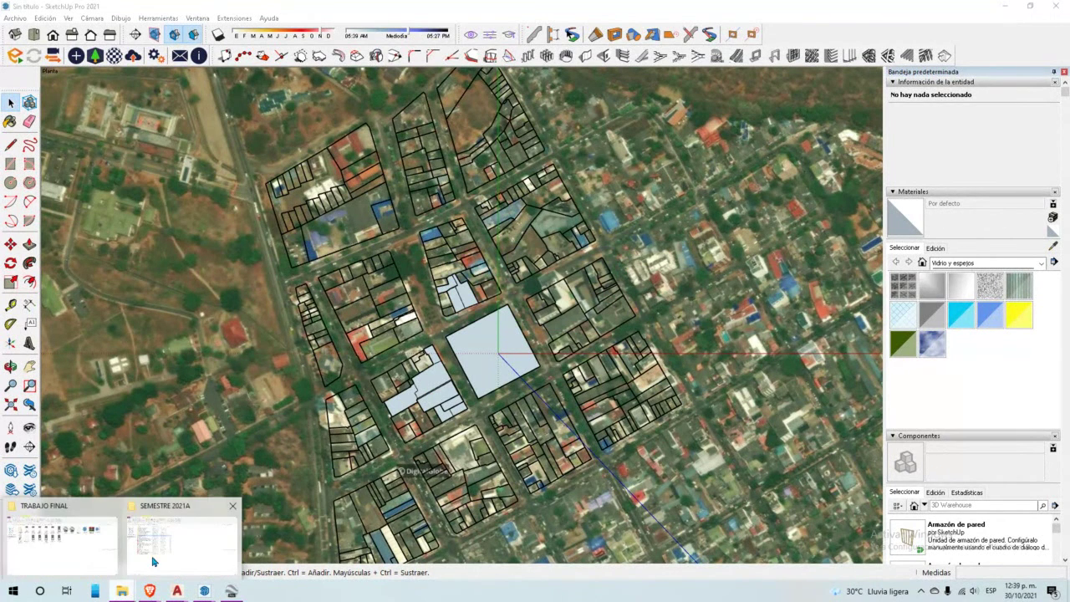
{"action": "left_click", "coordinate": [98, 552]}
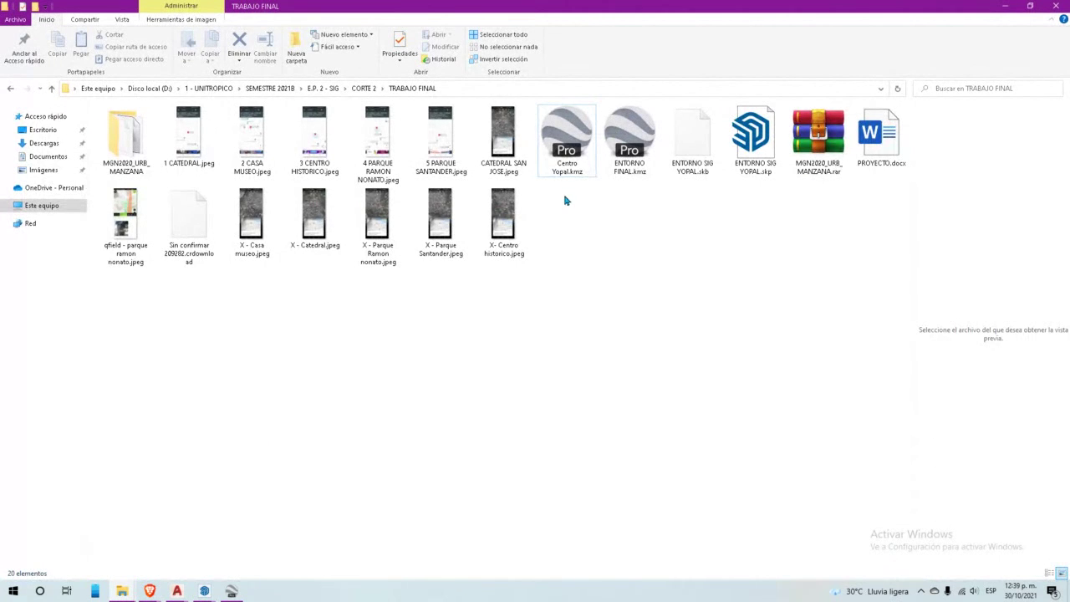
{"action": "left_click", "coordinate": [232, 591]}
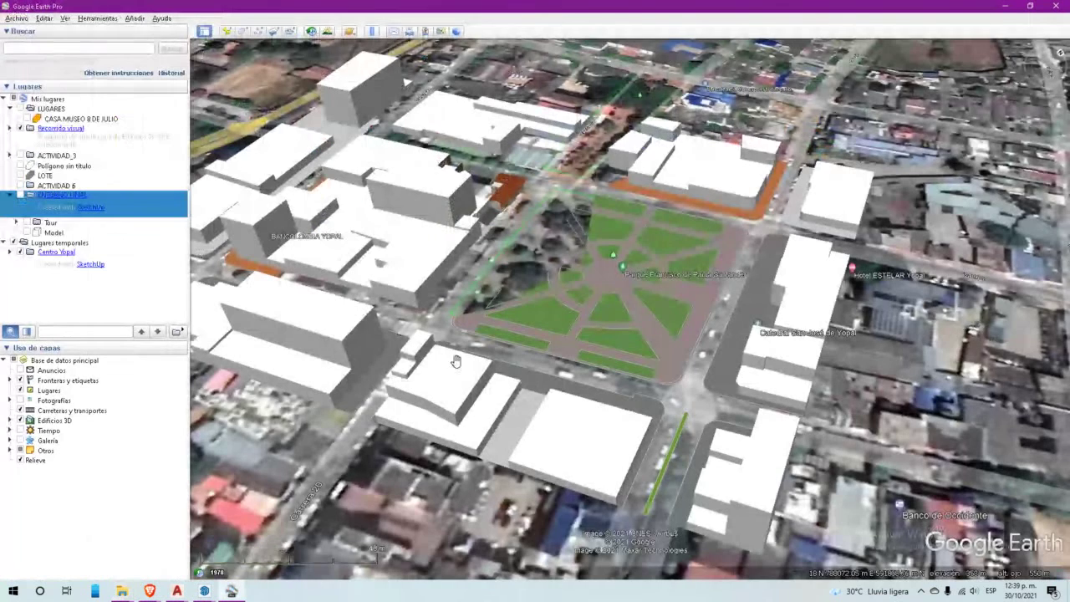
{"action": "mouse_move", "coordinate": [232, 592]}
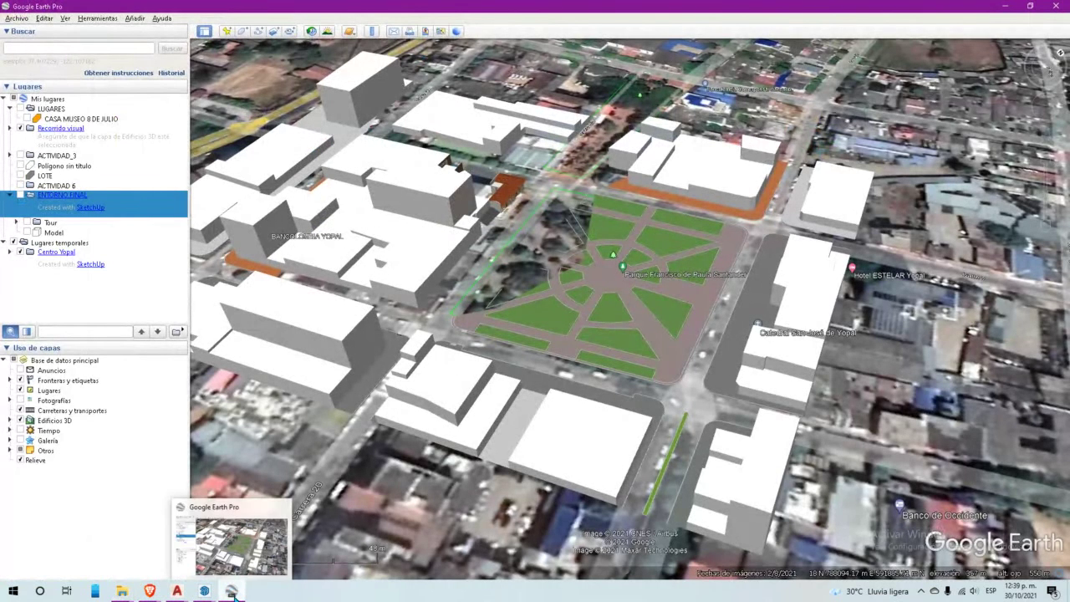
{"action": "left_click", "coordinate": [17, 17]}
{"action": "mouse_move", "coordinate": [44, 18]}
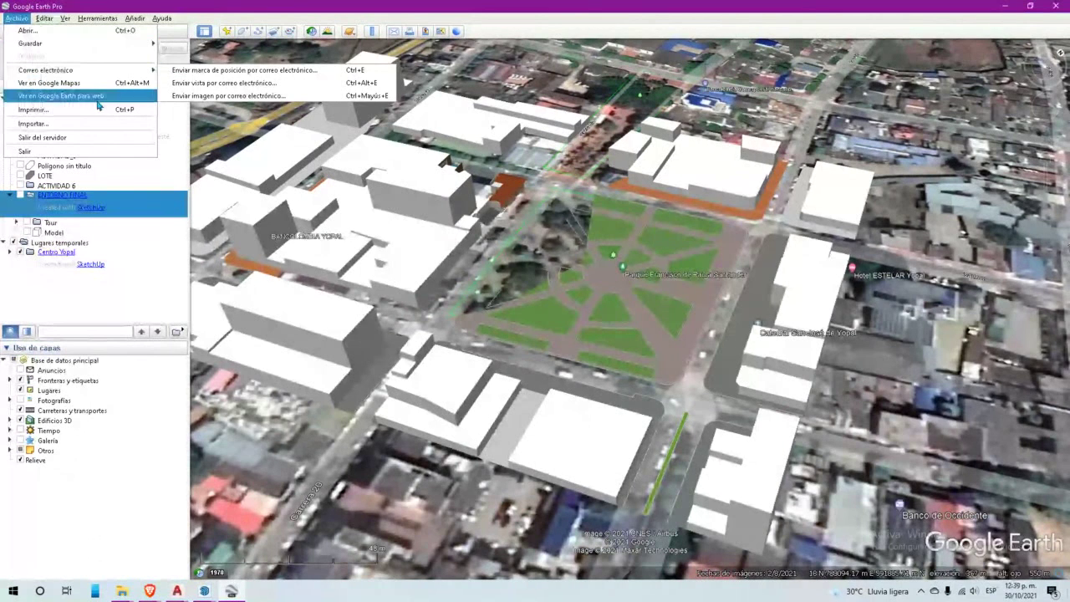
{"action": "left_click", "coordinate": [88, 19]}
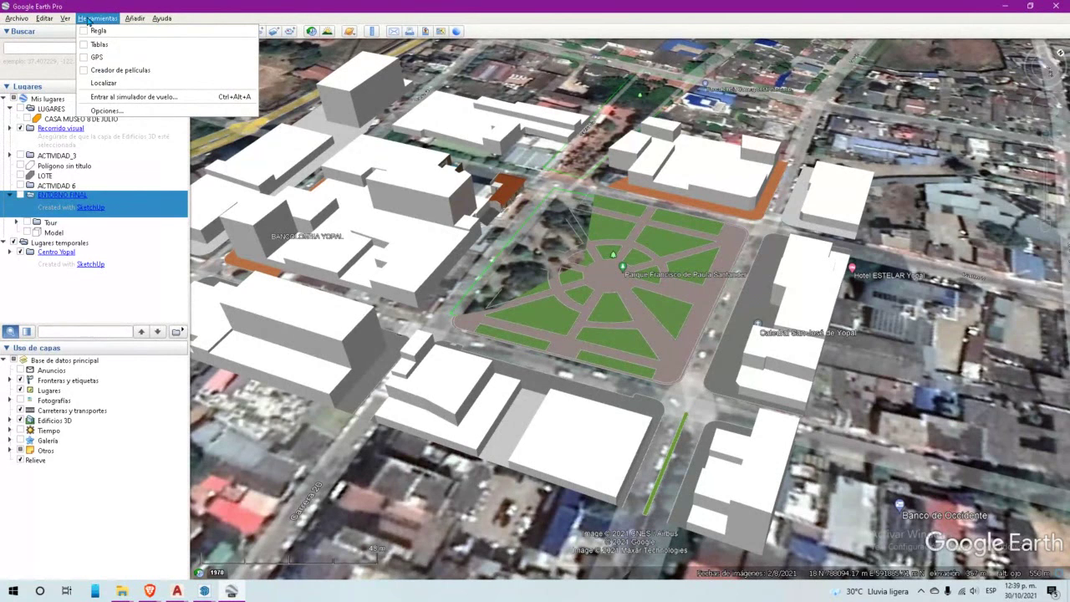
- Go up from TRABAJO FINAL into the BASES folder and select BASE CENTRO.dwg
{"action": "left_click", "coordinate": [121, 591]}
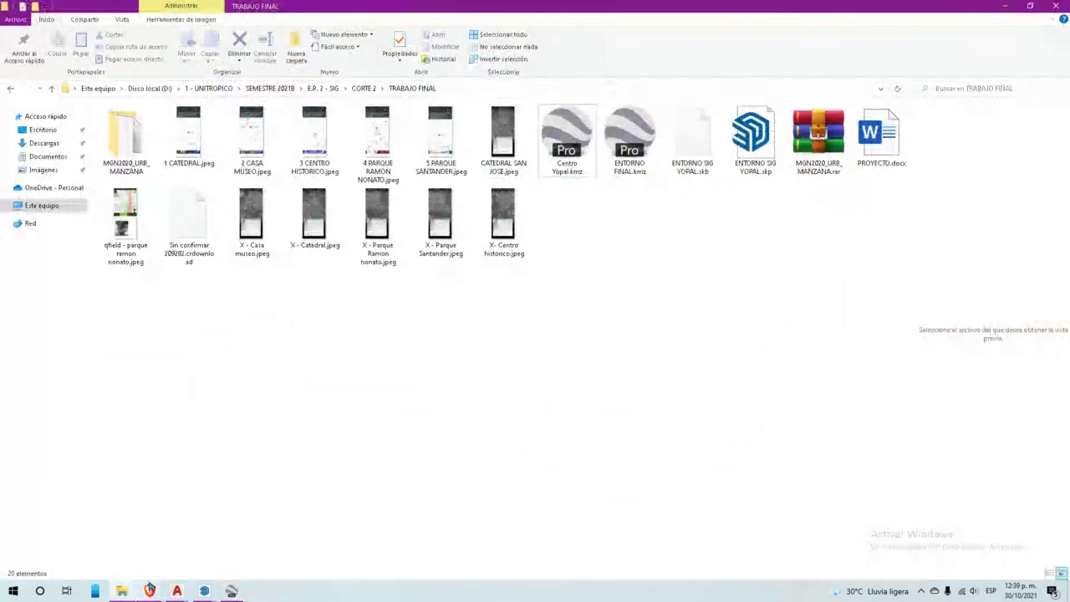
{"action": "mouse_move", "coordinate": [151, 590]}
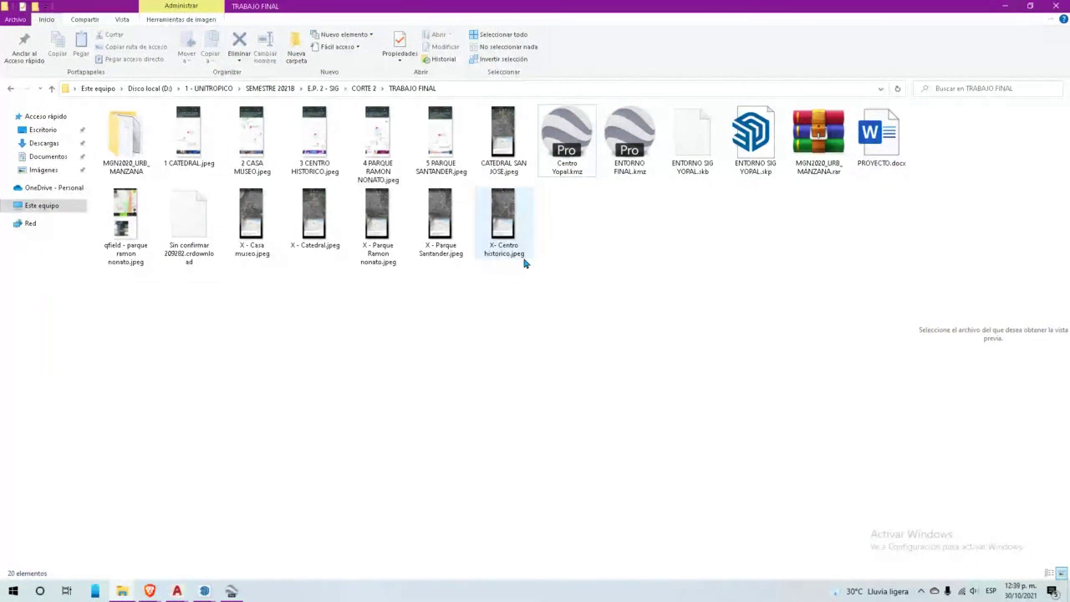
{"action": "key", "text": "BackSpace"}
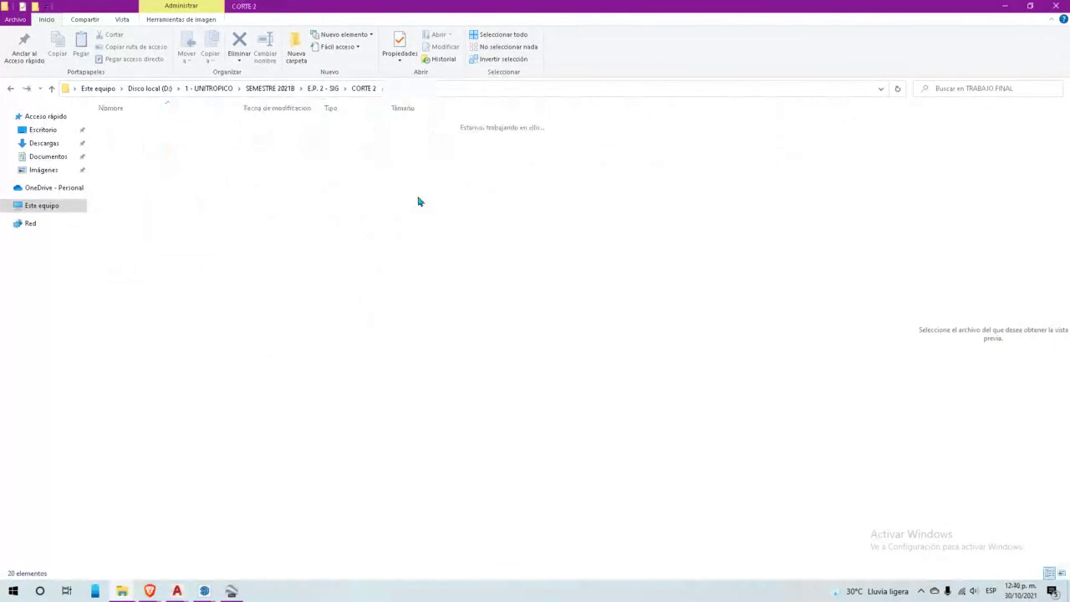
{"action": "double_click", "coordinate": [336, 162]}
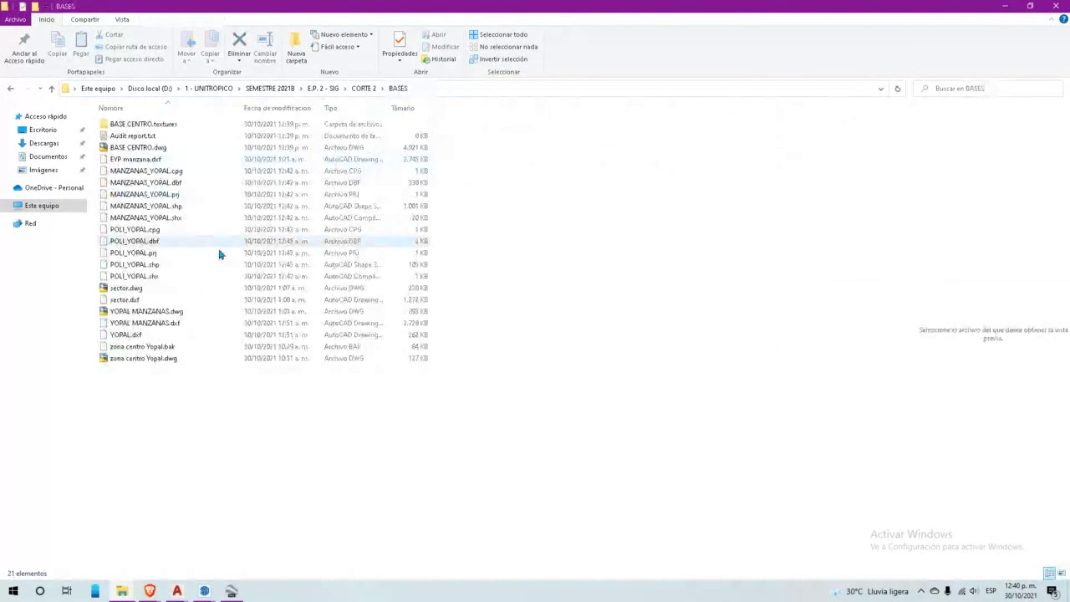
{"action": "left_click", "coordinate": [191, 148]}
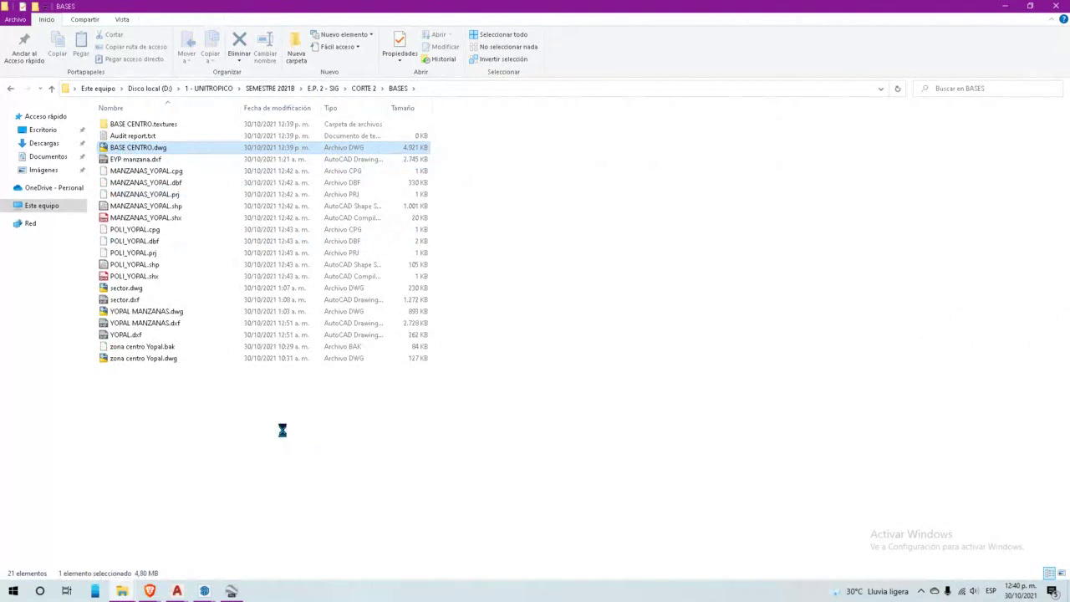
{"action": "left_click", "coordinate": [204, 592]}
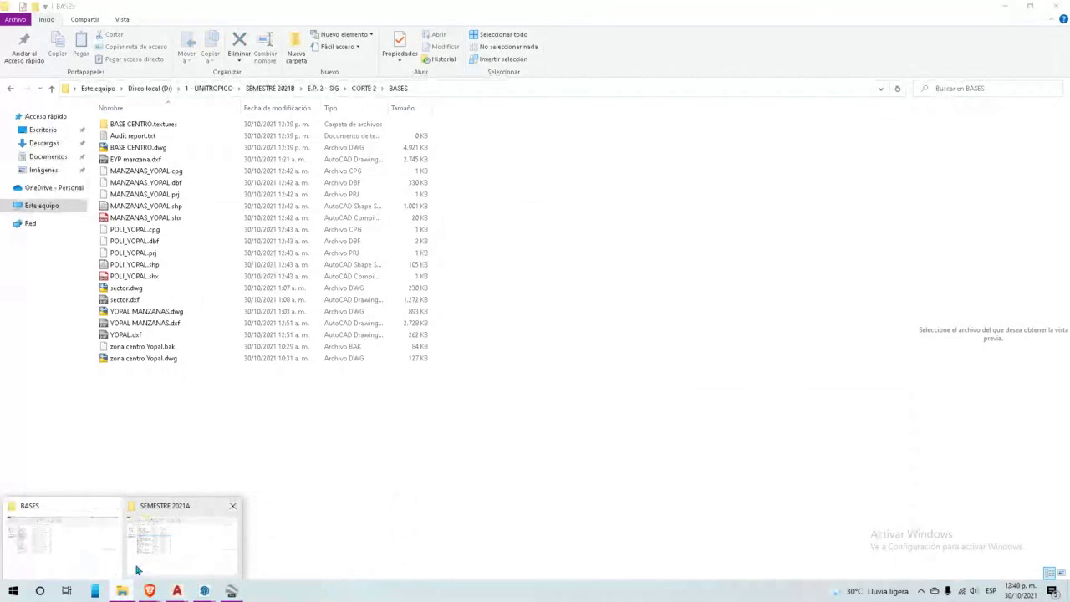
{"action": "left_click", "coordinate": [130, 376]}
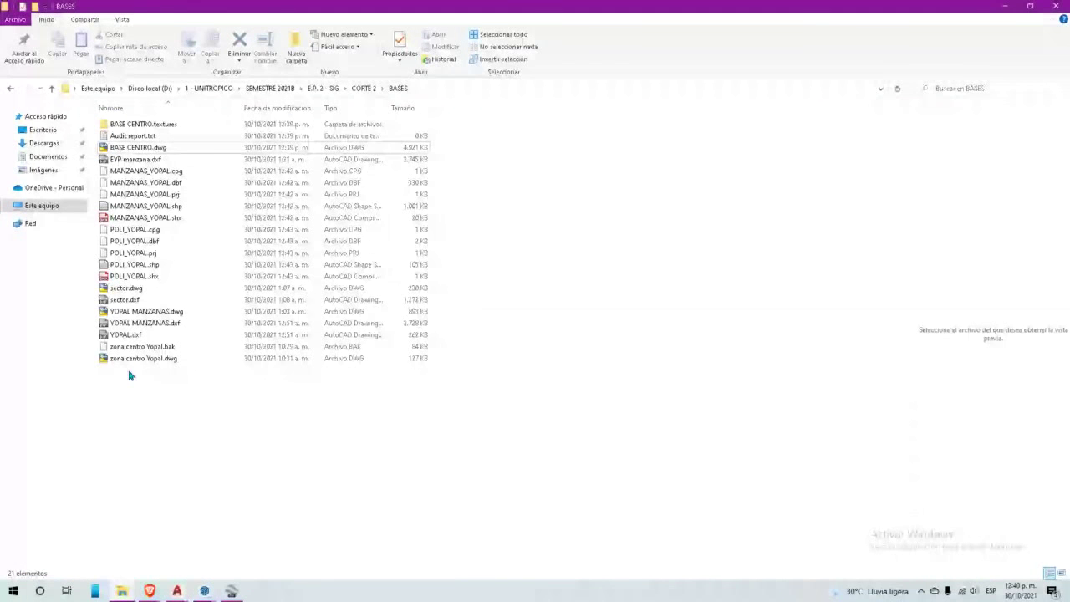
- Start a new Gmail message and drag BASE CENTRO.dwg from the BASES folder onto it
{"action": "key", "text": "alt+Tab"}
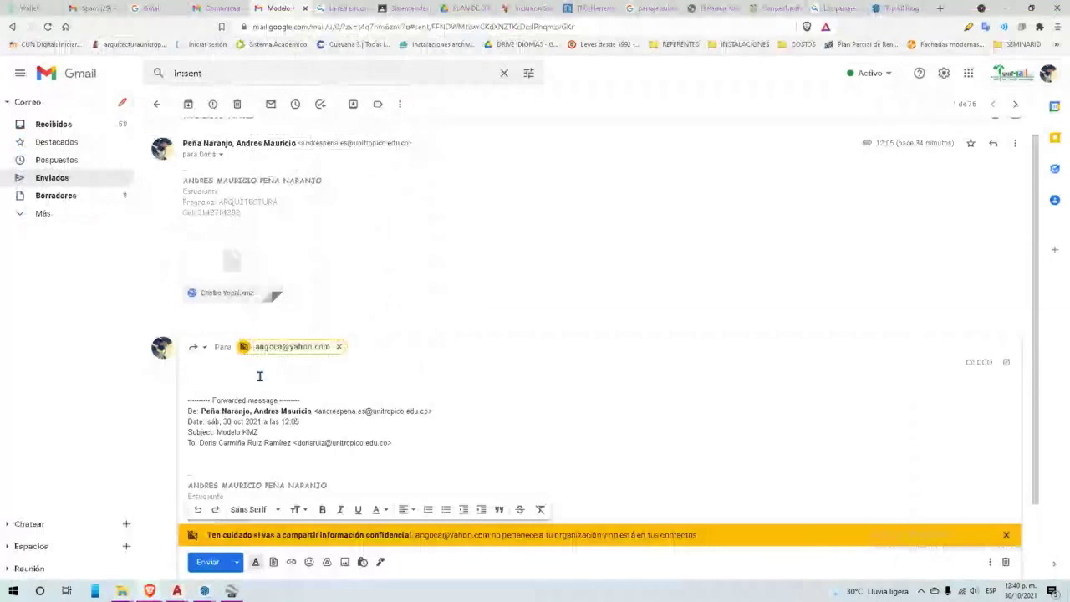
{"action": "left_click", "coordinate": [122, 102]}
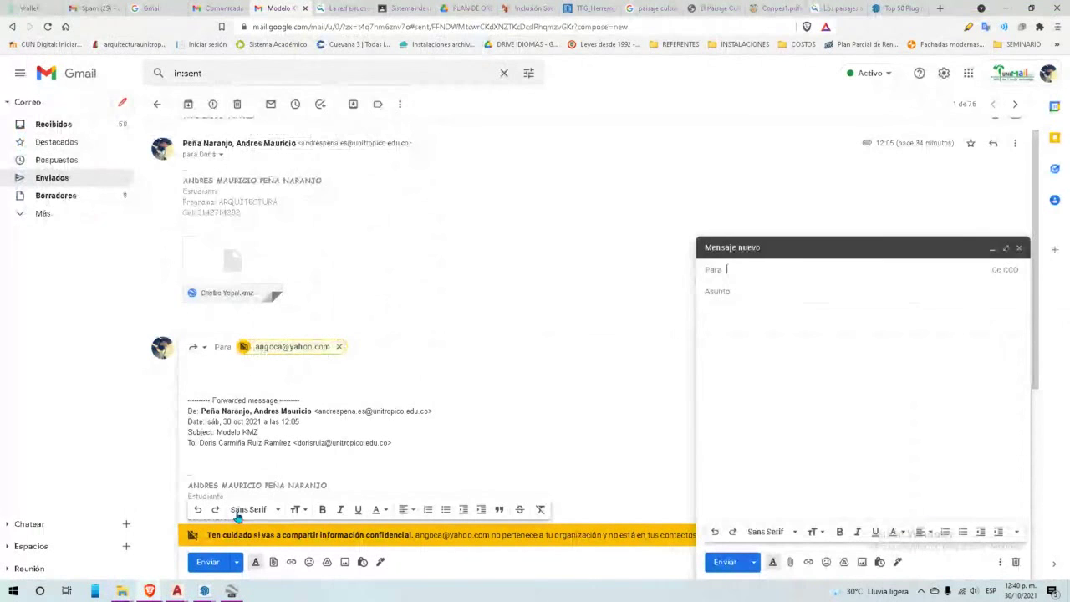
{"action": "left_click", "coordinate": [181, 562]}
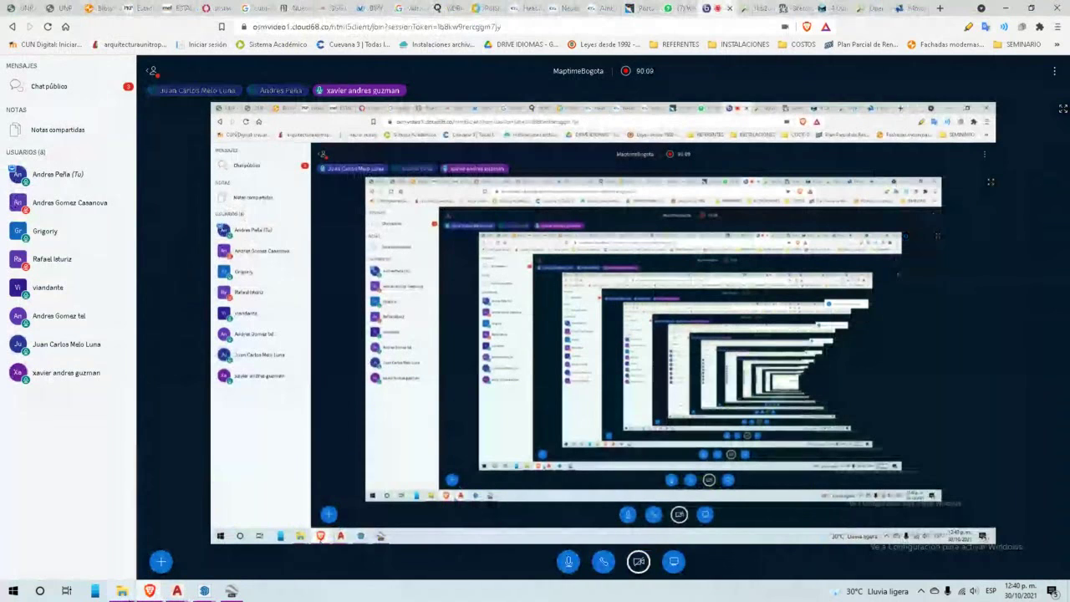
{"action": "mouse_move", "coordinate": [126, 592]}
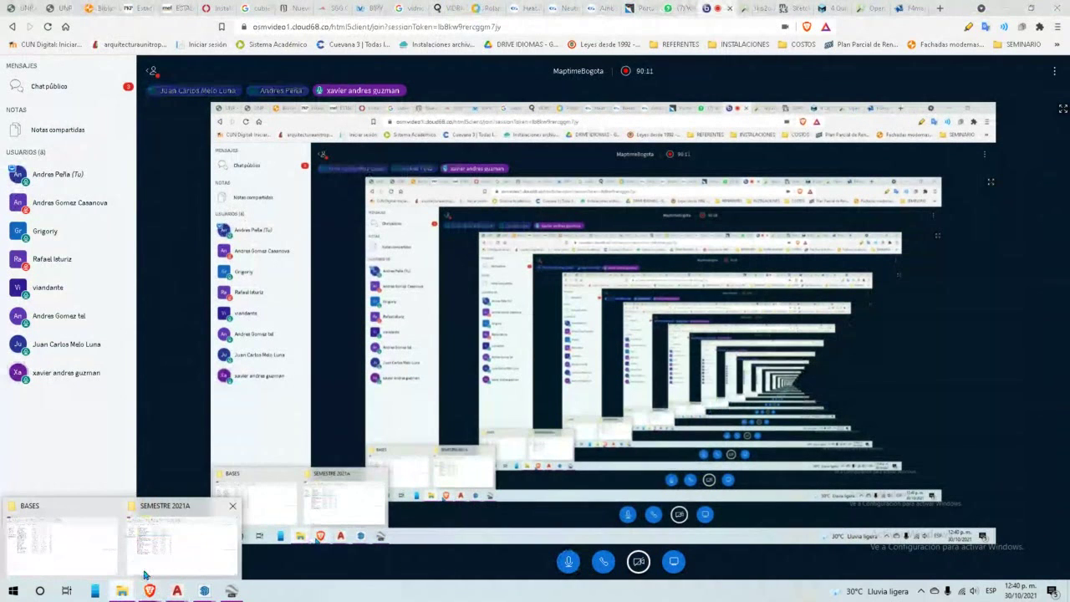
{"action": "left_click", "coordinate": [104, 548]}
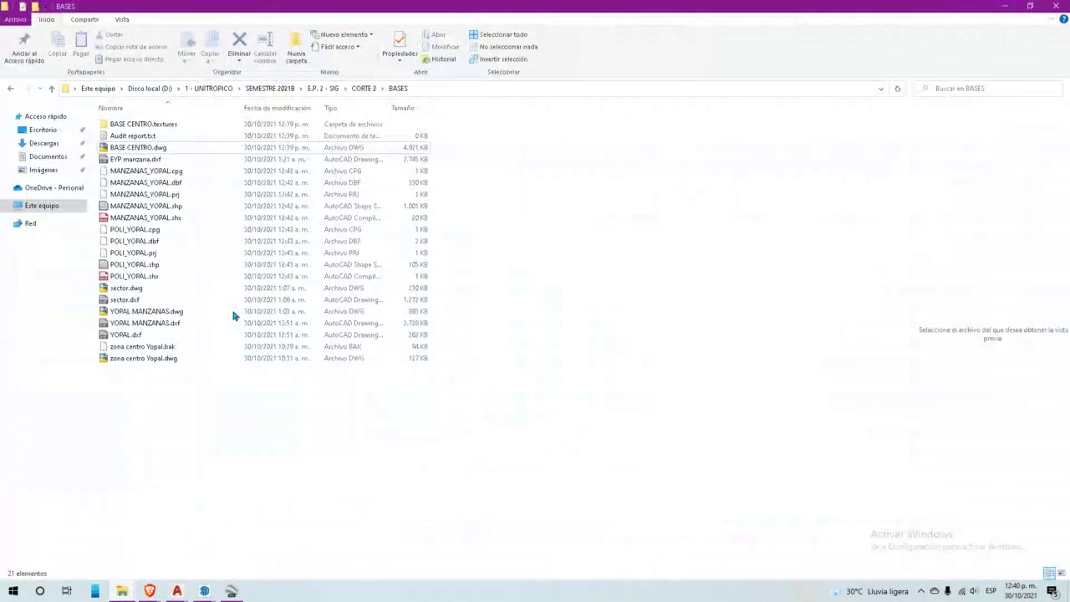
{"action": "left_click", "coordinate": [167, 148]}
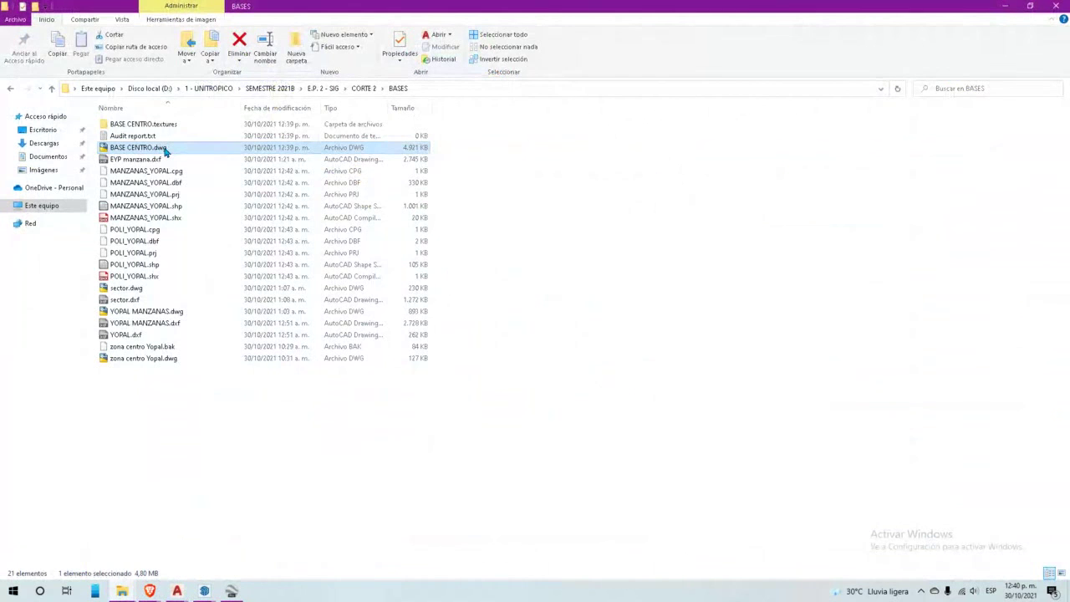
{"action": "left_click_drag", "start_coordinate": [166, 150], "coordinate": [80, 568]}
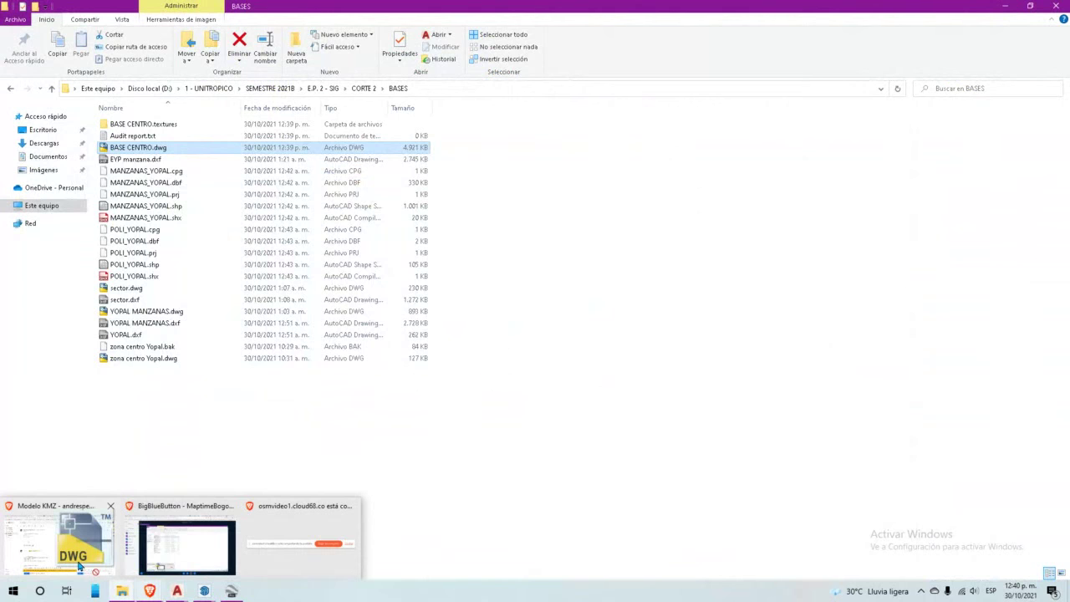
{"action": "left_click_drag", "start_coordinate": [79, 569], "coordinate": [771, 270]}
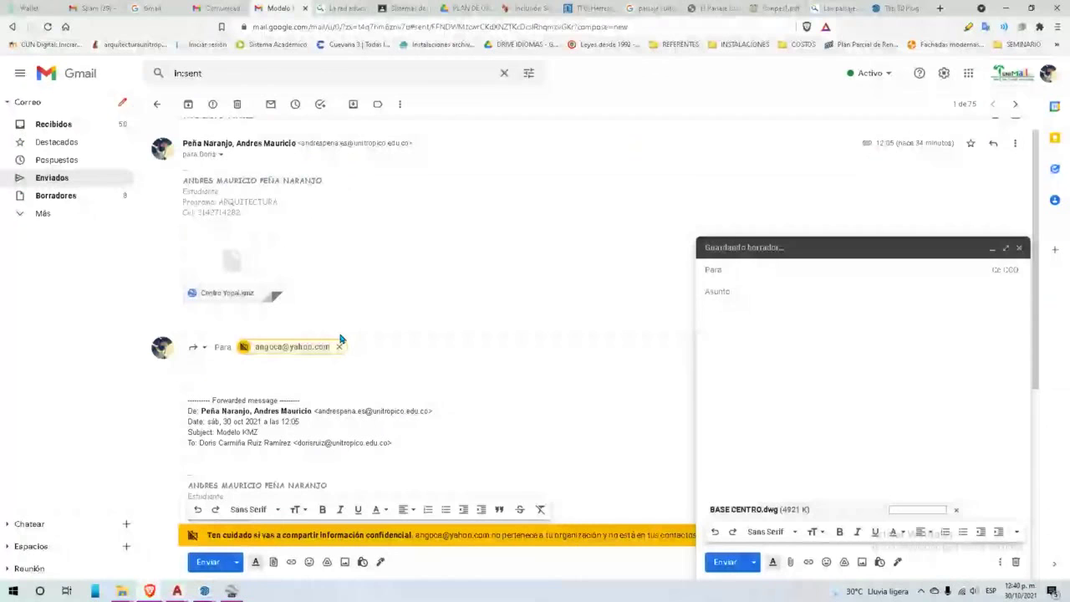
- Move the forward's recipient into the new message and give it the subject 'BASE'
{"action": "left_click_drag", "start_coordinate": [340, 338], "coordinate": [795, 306]}
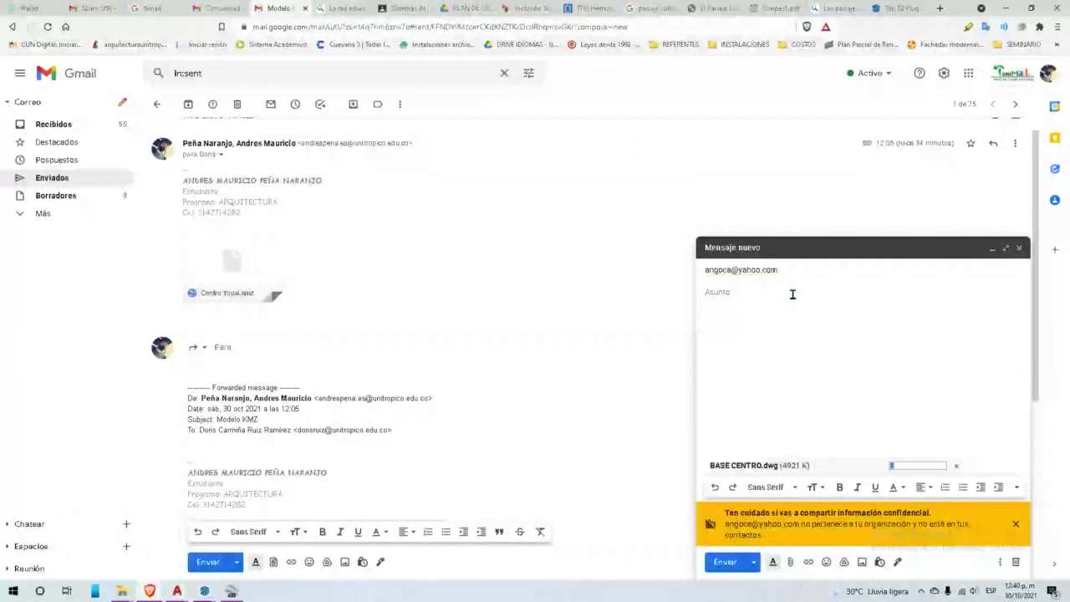
{"action": "left_click", "coordinate": [793, 294]}
{"action": "type", "text": "BASE"}
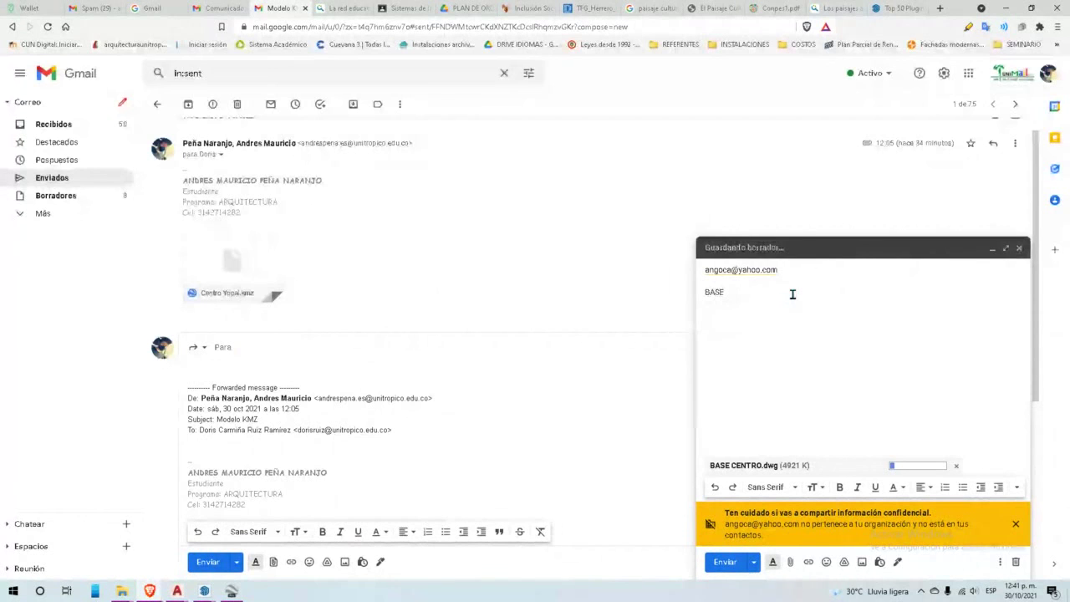
{"action": "key", "text": "Tab"}
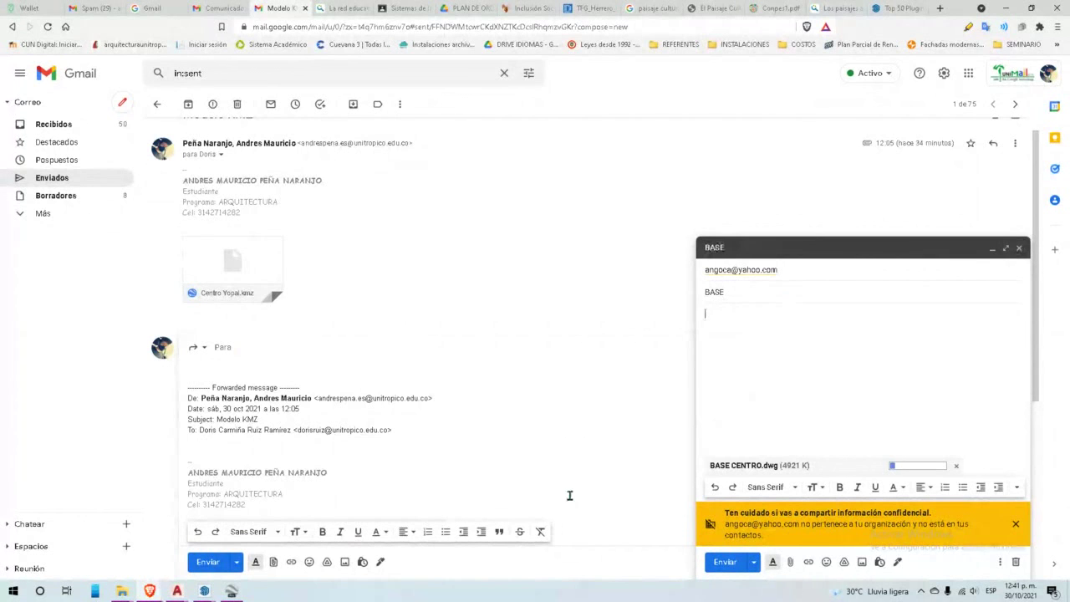
{"action": "left_click", "coordinate": [1007, 10]}
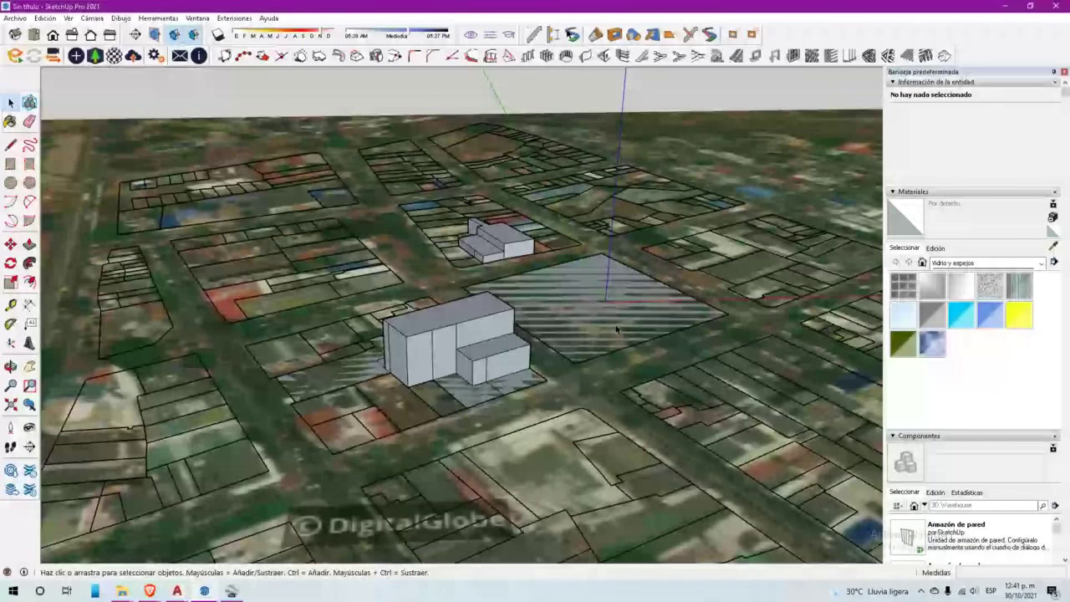
- Orbit and zoom out over the parcel model
{"action": "mouse_move", "coordinate": [136, 590]}
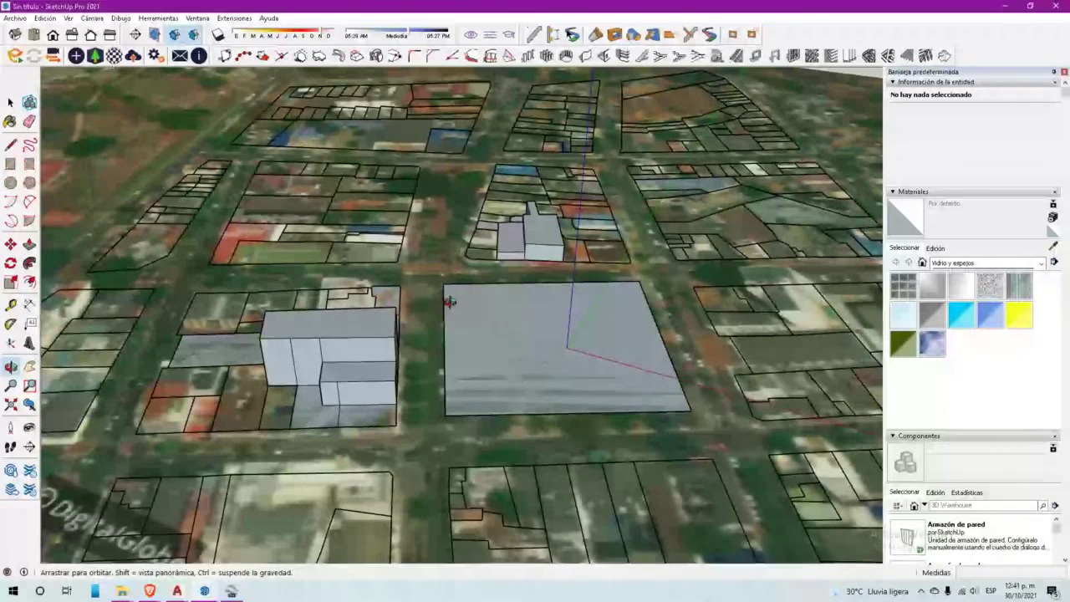
{"action": "left_click_drag", "start_coordinate": [449, 302], "coordinate": [351, 435]}
{"action": "mouse_move", "coordinate": [186, 556]}
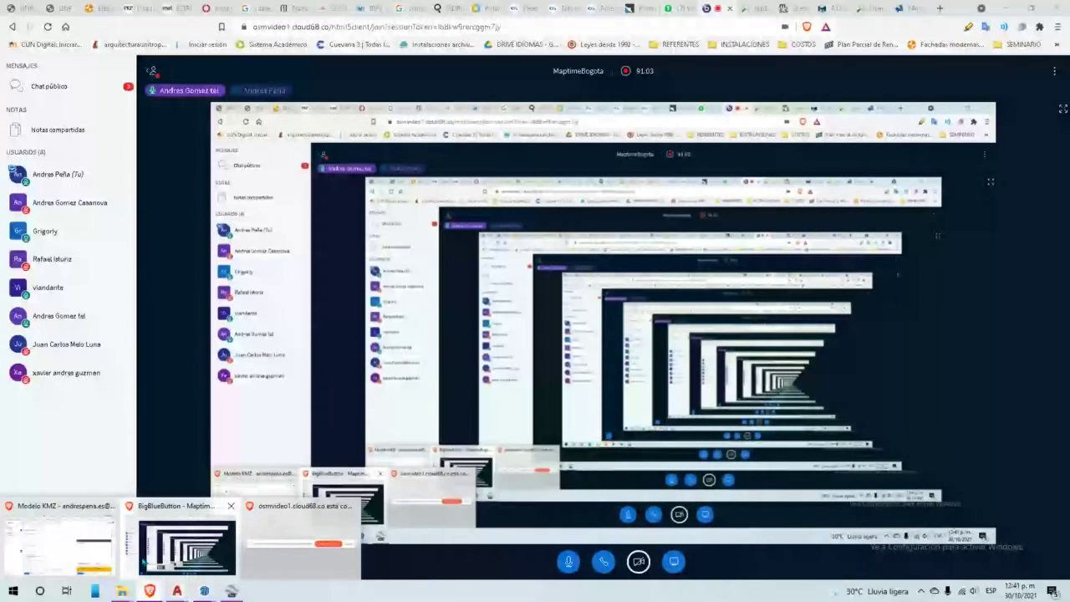
- Look at the ENTORNO SIG YOPAL model and its Extensiones list, then minimize SketchUp for Gmail
{"action": "mouse_move", "coordinate": [204, 591]}
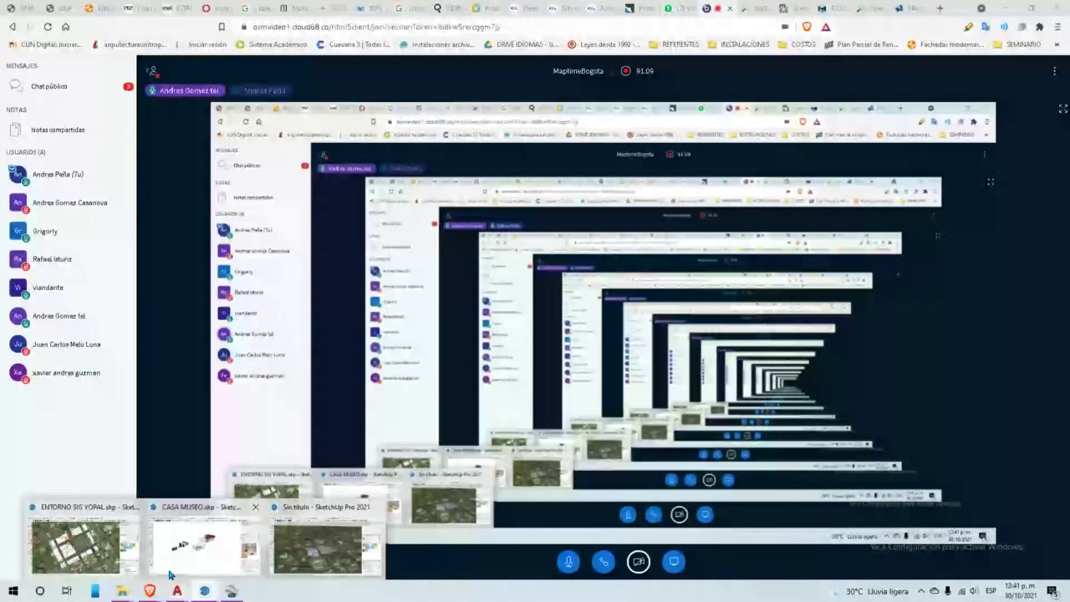
{"action": "left_click", "coordinate": [84, 548]}
{"action": "left_click", "coordinate": [216, 18]}
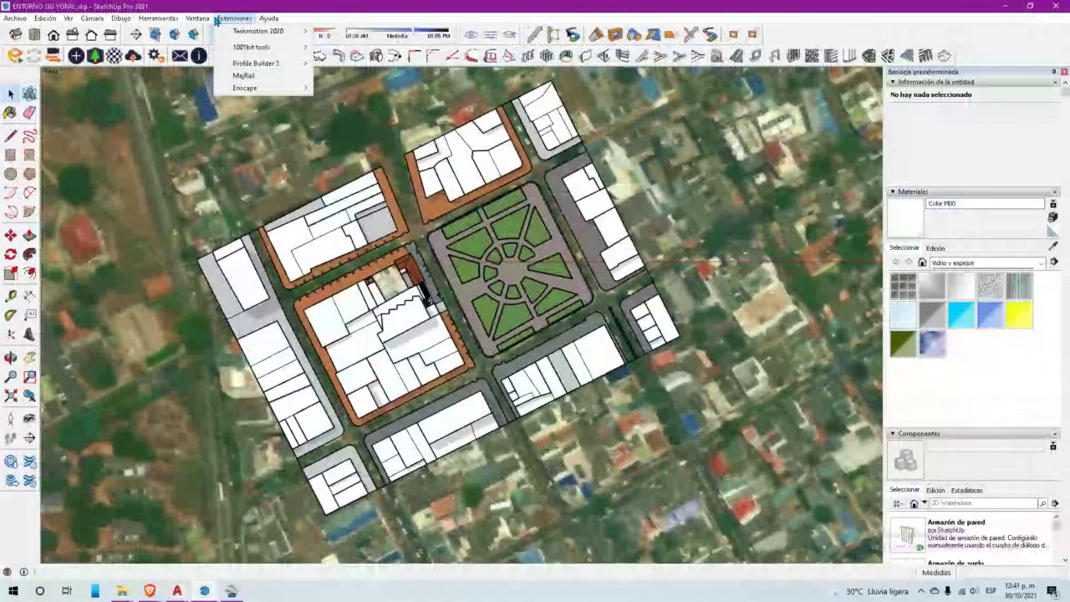
{"action": "left_click", "coordinate": [215, 18]}
{"action": "left_click", "coordinate": [990, 6]}
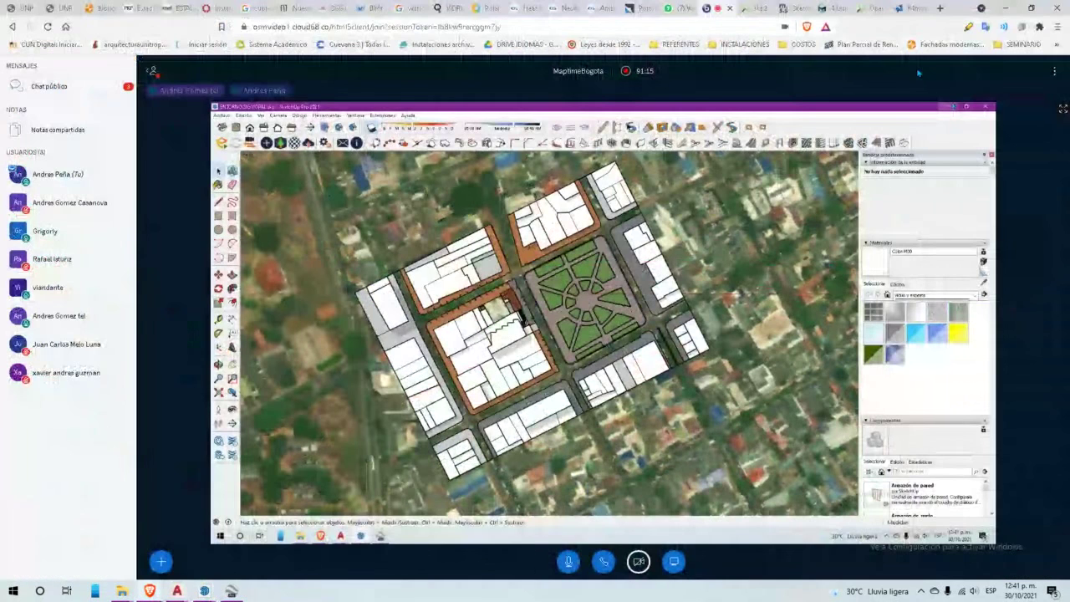
{"action": "key", "text": "alt+Tab"}
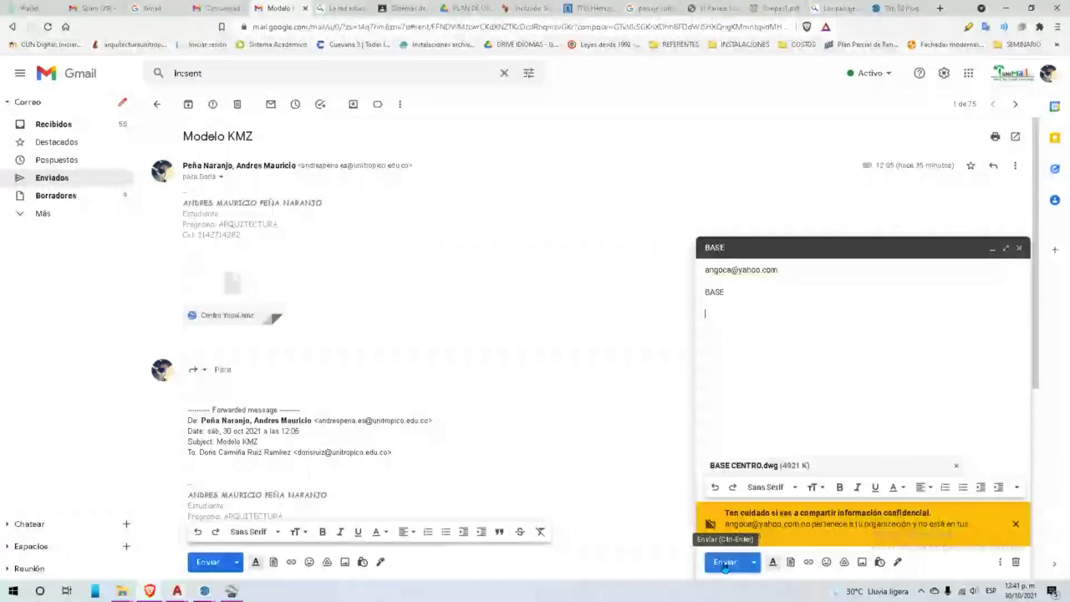
- Send the BASE email carrying BASE CENTRO.dwg, then minimize the Chrome window
{"action": "left_click", "coordinate": [725, 562]}
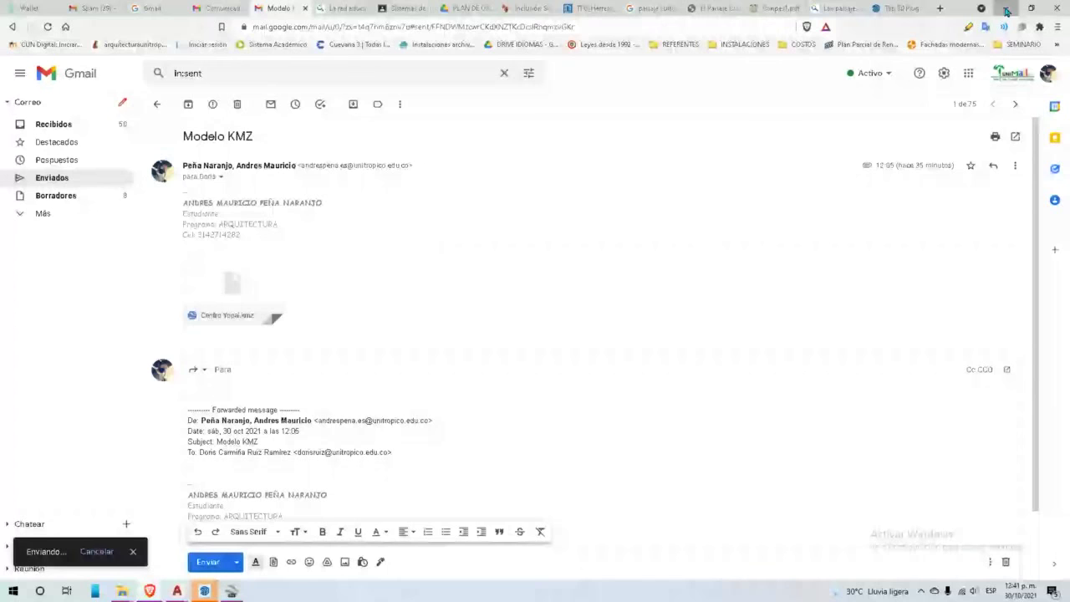
{"action": "left_click", "coordinate": [1007, 10]}
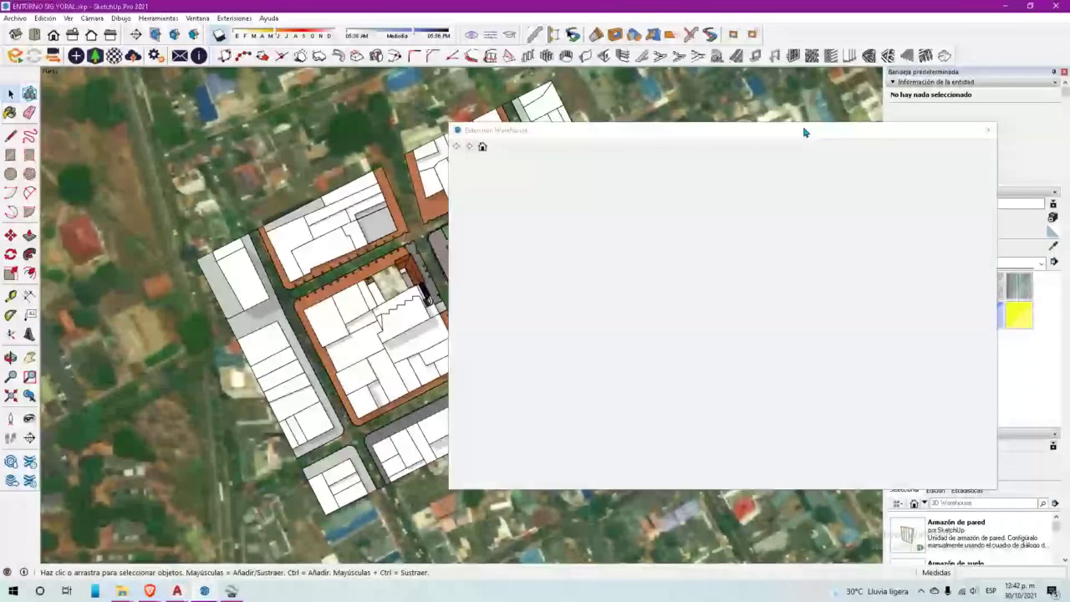
- Dismiss the empty Extension Warehouse window and bring the MaptimeBogota BigBlueButton meeting to the front
{"action": "left_click", "coordinate": [437, 212]}
{"action": "mouse_move", "coordinate": [205, 592]}
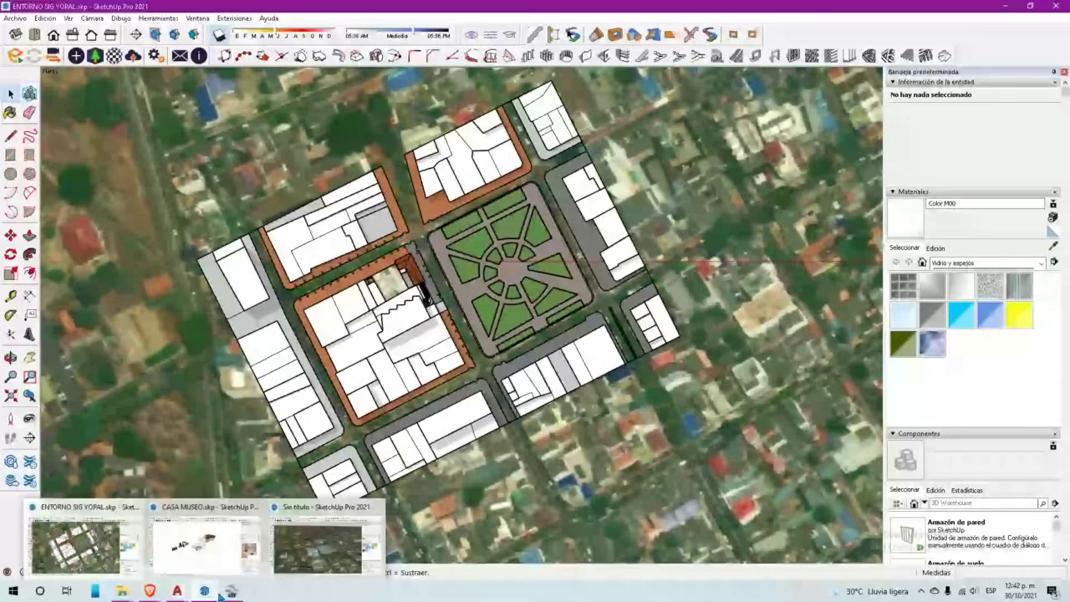
{"action": "mouse_move", "coordinate": [153, 593]}
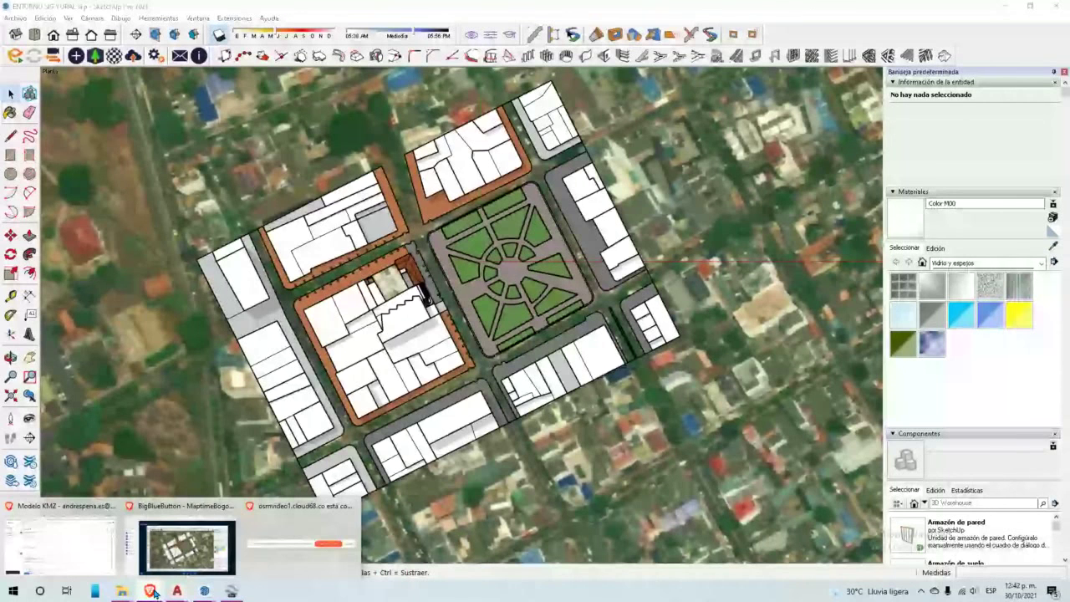
{"action": "left_click", "coordinate": [187, 547]}
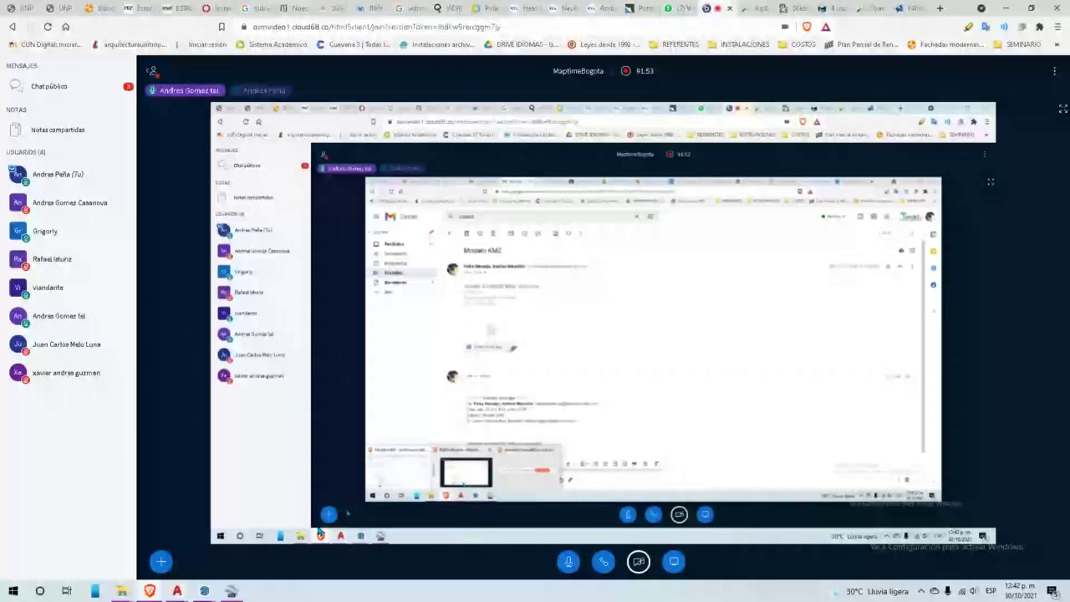
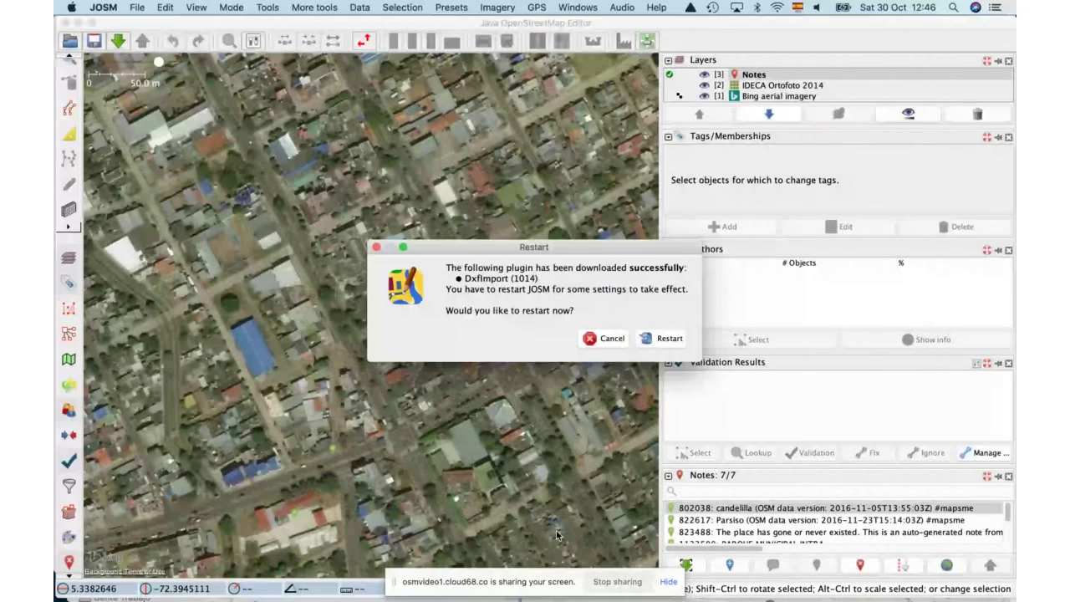
- Restart JOSM so the DxfImport plugin loads, and bring the JOSM window to the front
{"action": "left_click", "coordinate": [661, 340]}
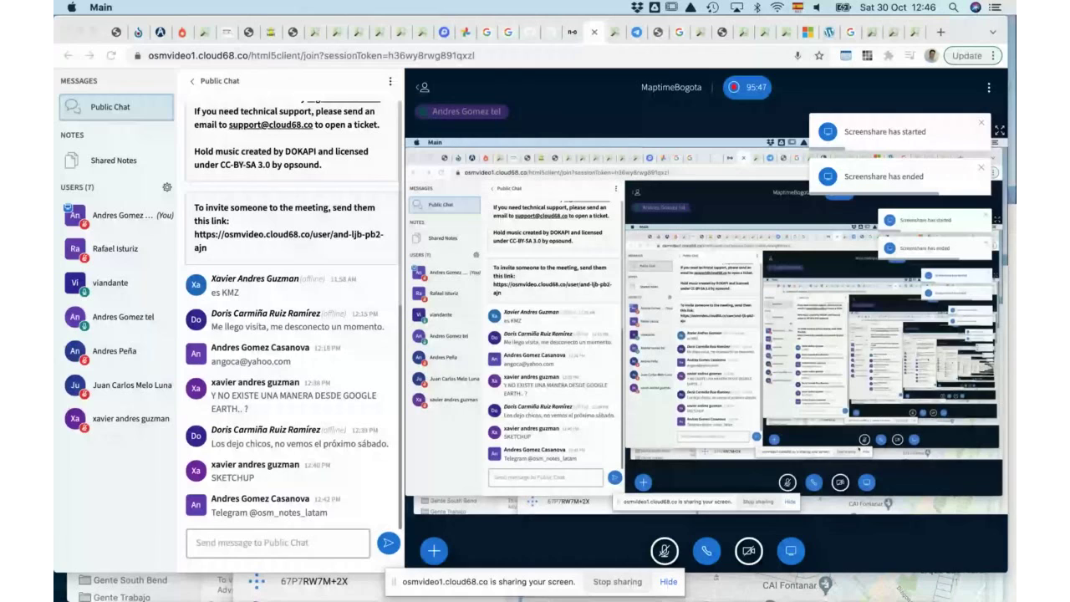
{"action": "mouse_move", "coordinate": [821, 570]}
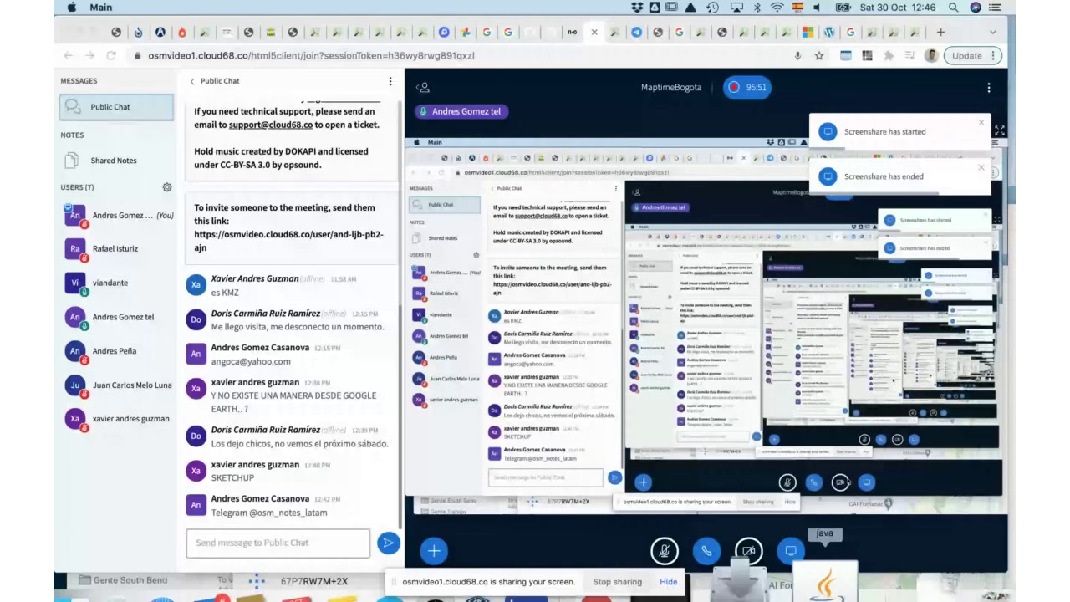
{"action": "left_click", "coordinate": [808, 577]}
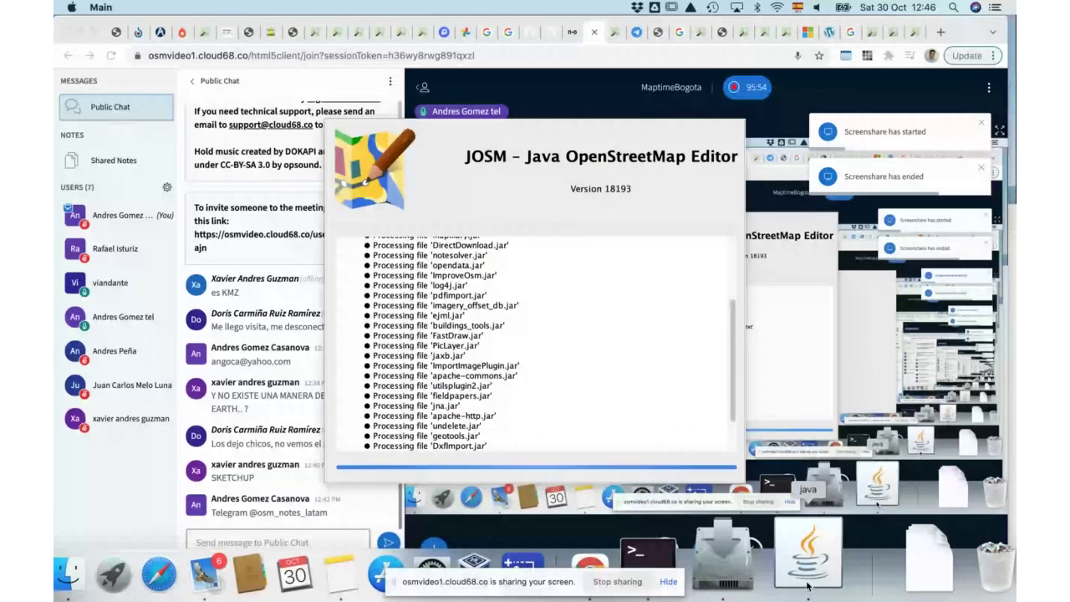
- Close the finished Google Earth installer and dismiss its prompt about trashing the installer
{"action": "left_click", "coordinate": [753, 574]}
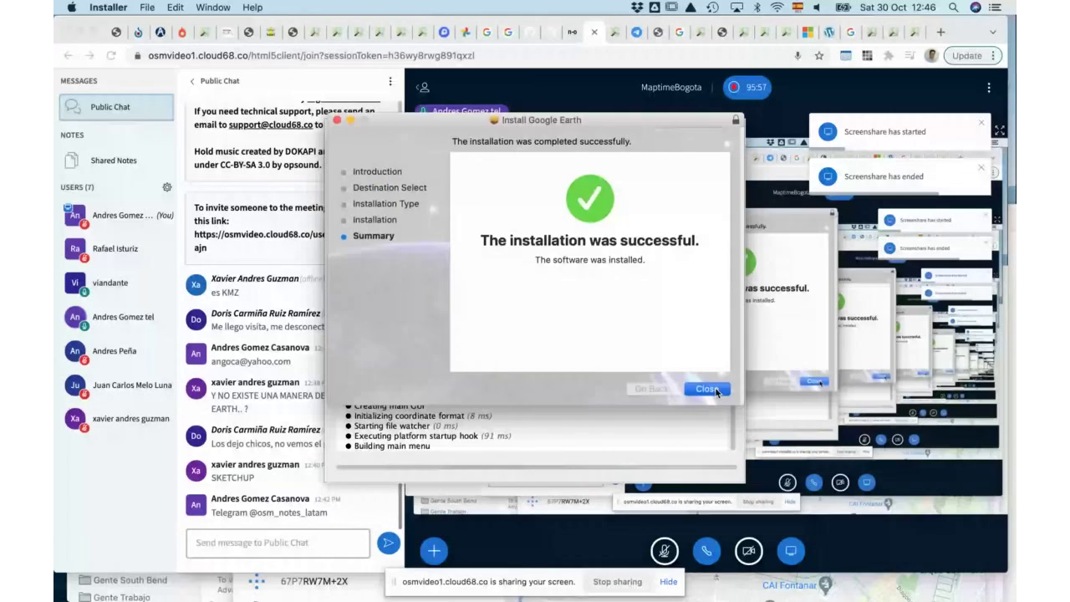
{"action": "left_click", "coordinate": [715, 390]}
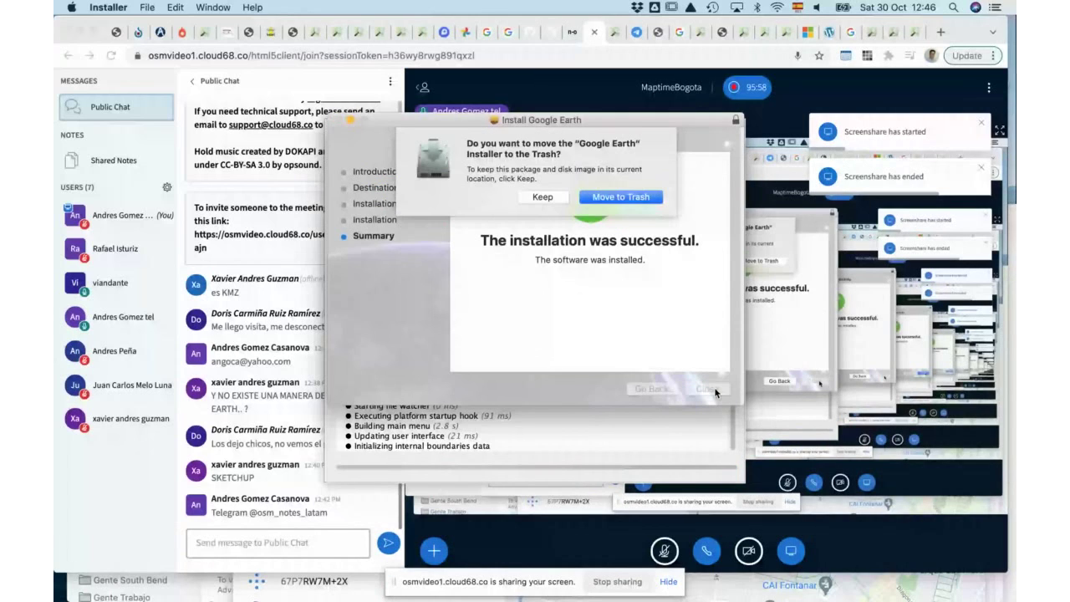
{"action": "key", "text": "Return"}
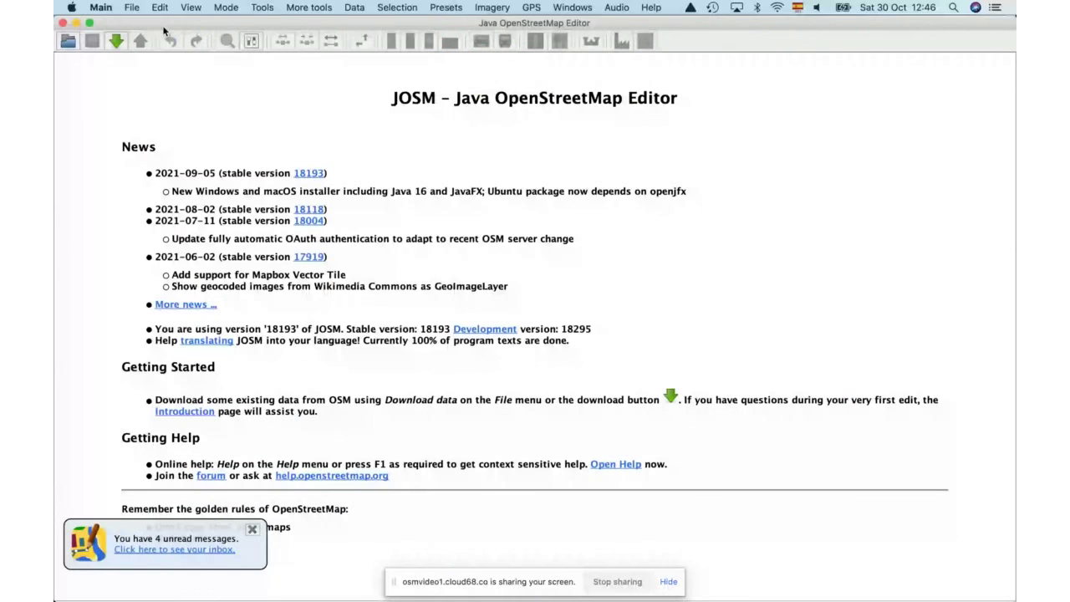
- Start opening a file in the restarted JOSM, then cancel the open-file dialog
{"action": "left_click", "coordinate": [68, 42]}
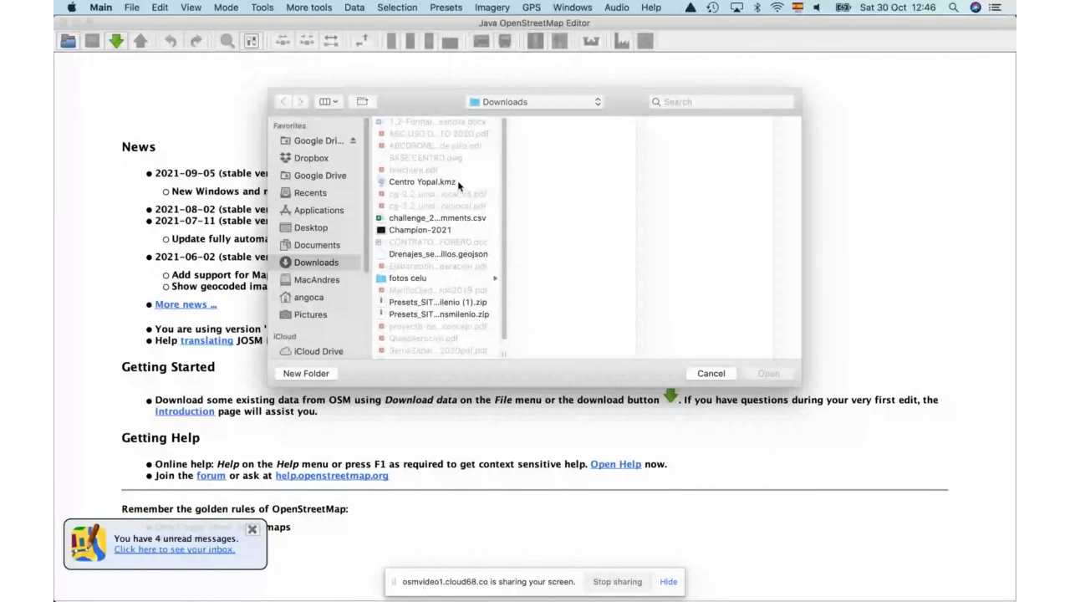
{"action": "left_click", "coordinate": [728, 374]}
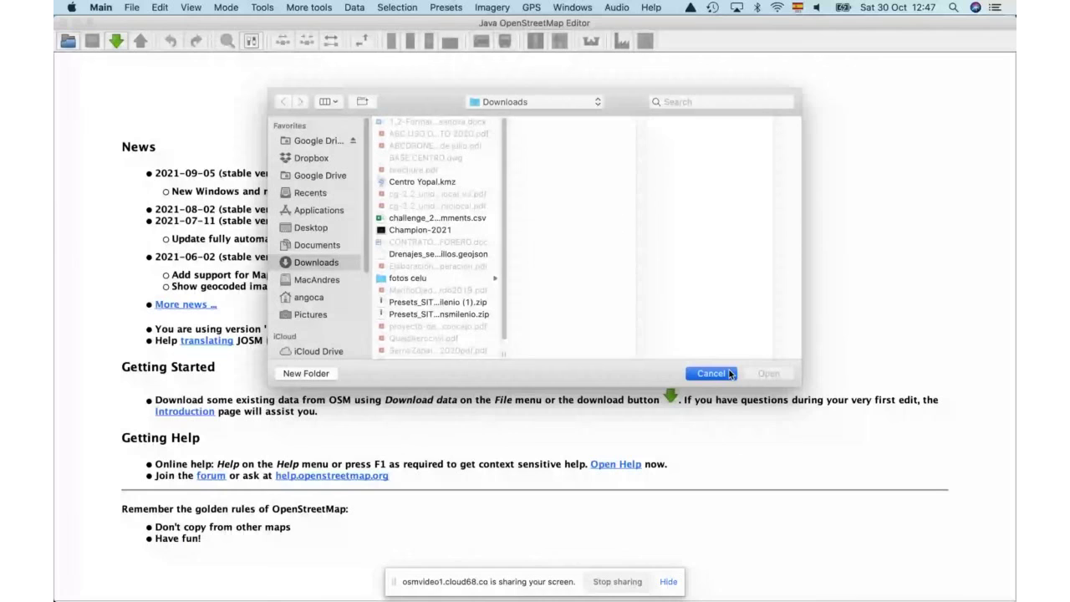
{"action": "left_click", "coordinate": [728, 374]}
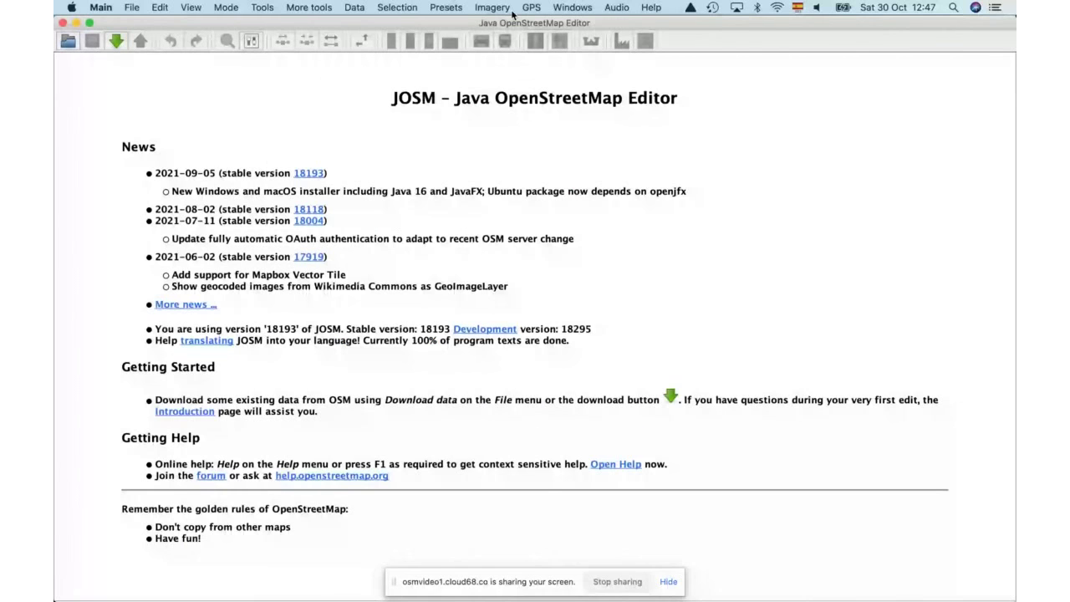
- Look through JOSM's GPS, Selection, Data and View menus, then switch to the DXF_import wiki page
{"action": "left_click", "coordinate": [525, 7]}
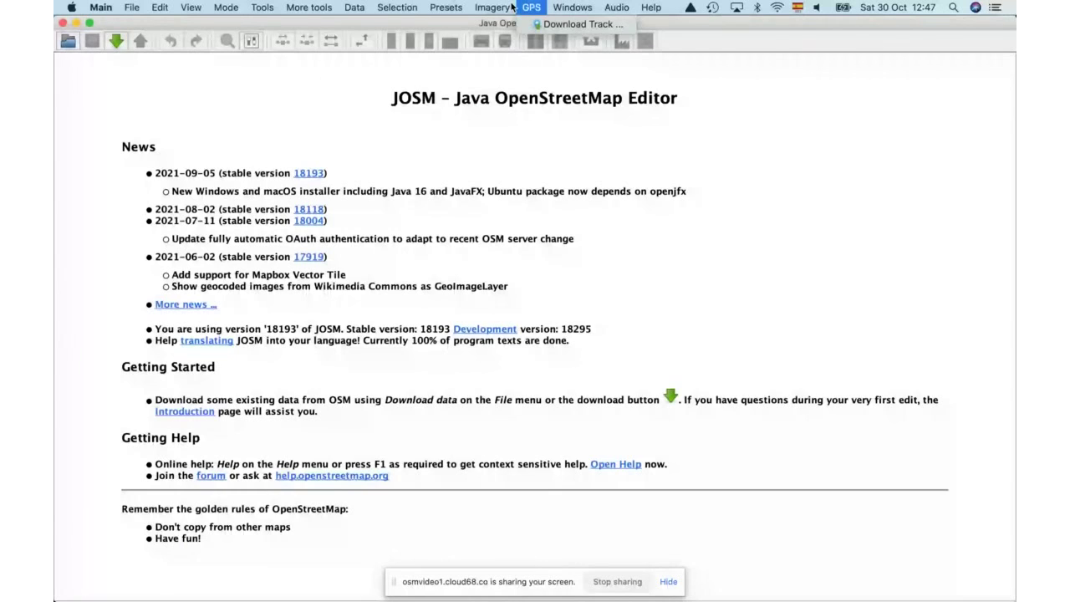
{"action": "mouse_move", "coordinate": [415, 5]}
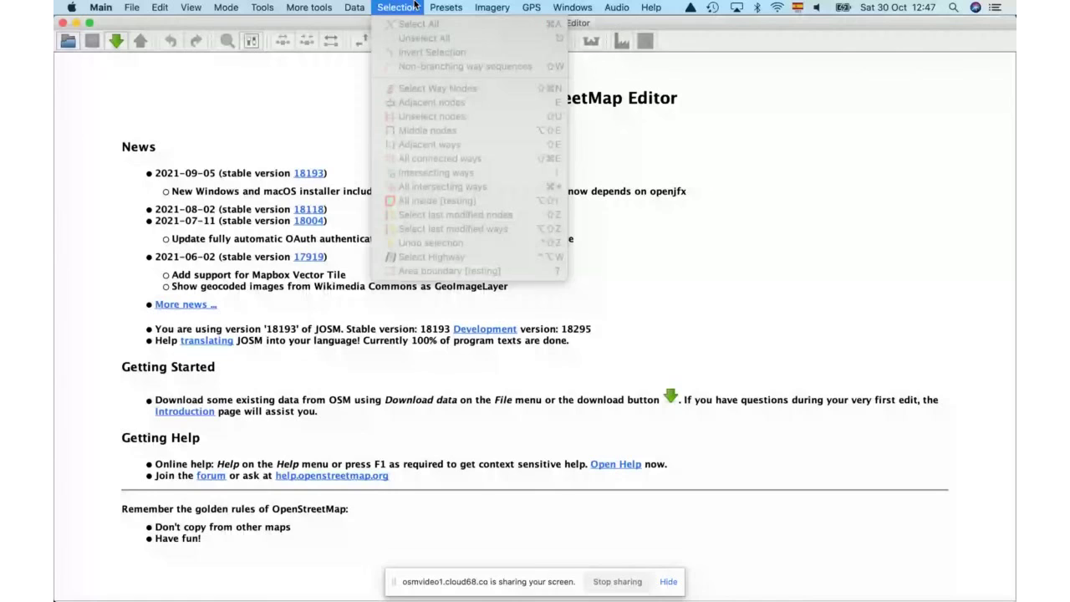
{"action": "mouse_move", "coordinate": [346, 5]}
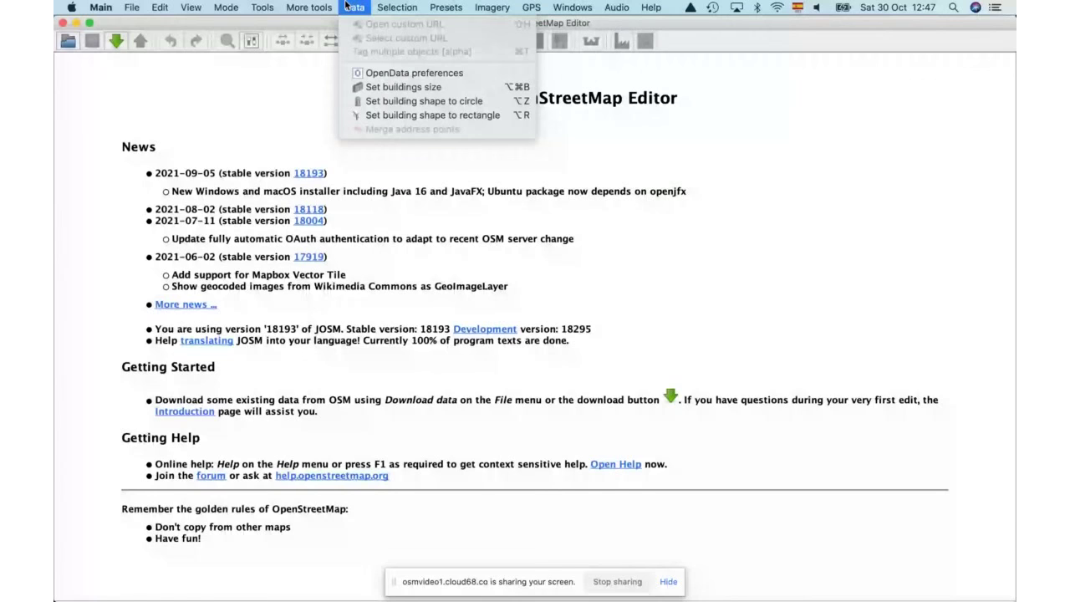
{"action": "mouse_move", "coordinate": [191, 7]}
{"action": "key", "text": "super+Tab"}
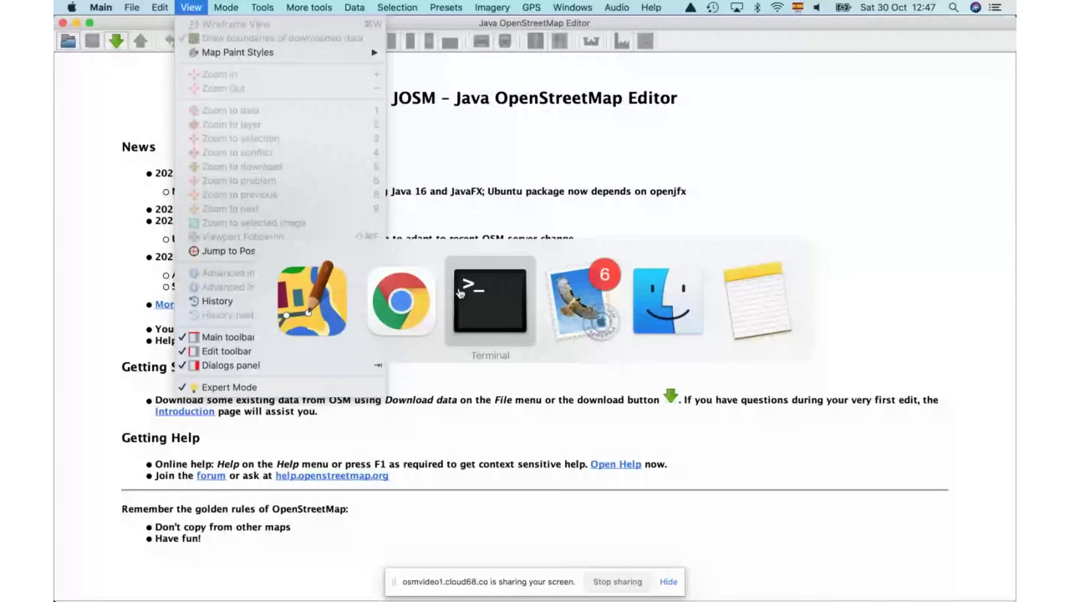
{"action": "key", "text": "shift+super+Tab"}
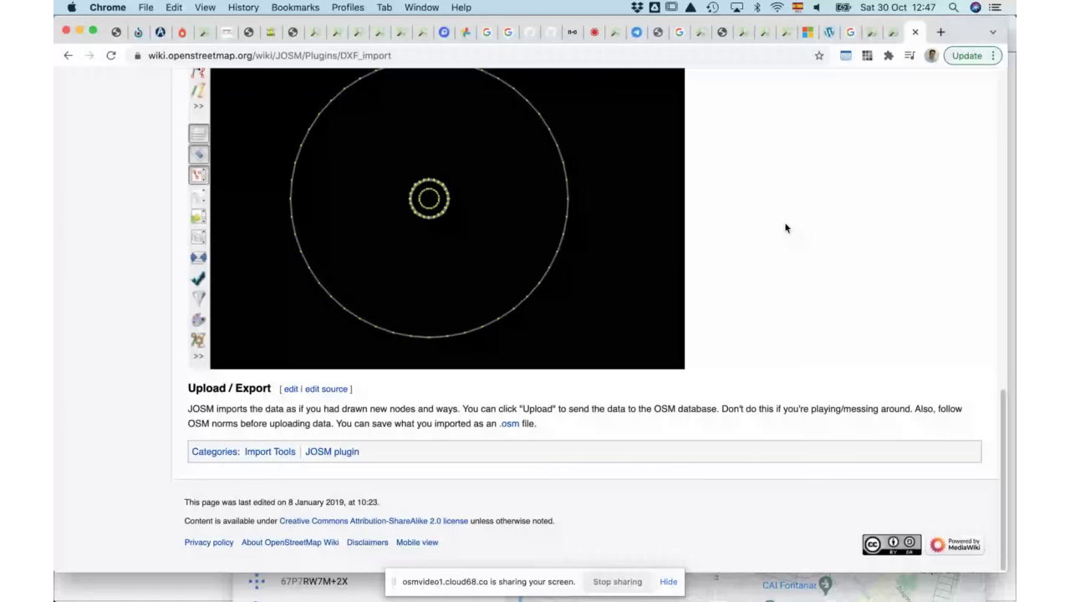
- Highlight 'locally stored DXF files' in the DXF_import wiki Summary, then return to JOSM's File menu
{"action": "scroll", "coordinate": [302, 279], "scroll_direction": "up", "scroll_amount": 10}
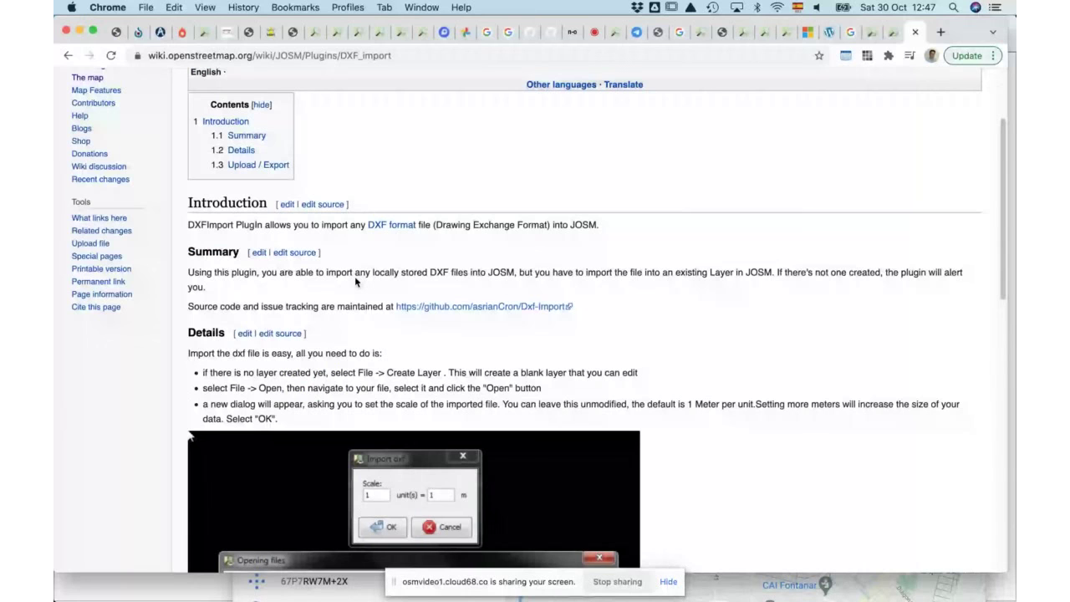
{"action": "left_click_drag", "start_coordinate": [365, 274], "coordinate": [464, 274]}
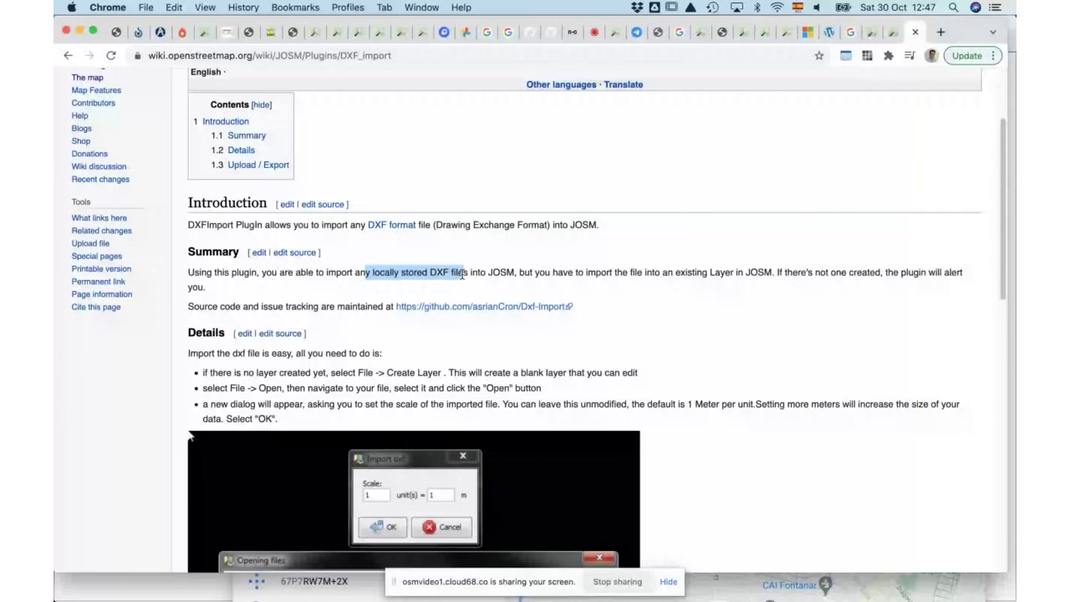
{"action": "scroll", "coordinate": [462, 274], "scroll_direction": "down", "scroll_amount": 1}
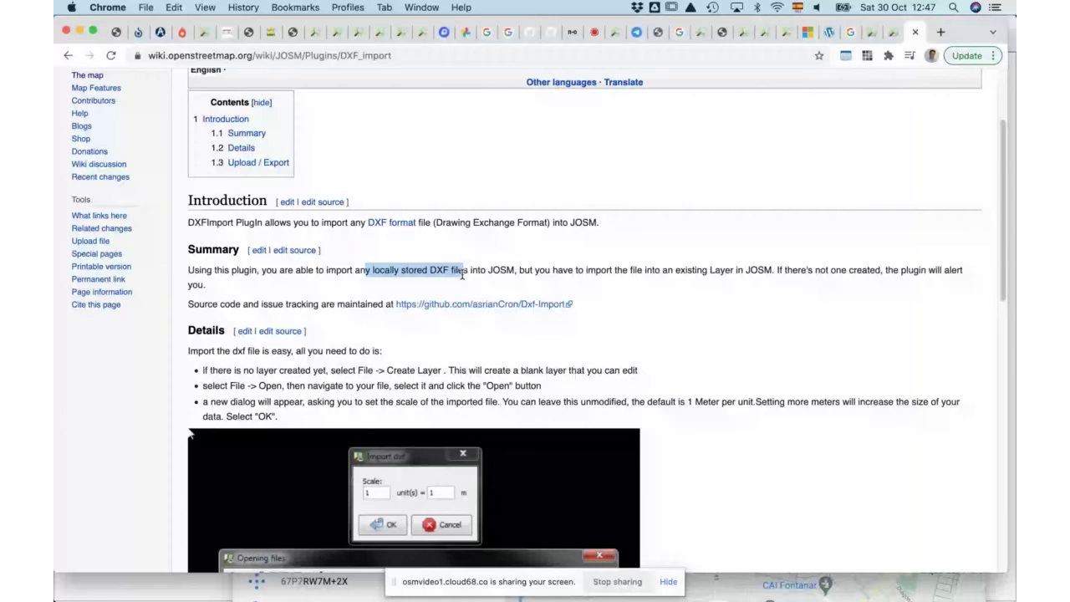
{"action": "scroll", "coordinate": [462, 274], "scroll_direction": "down", "scroll_amount": 3}
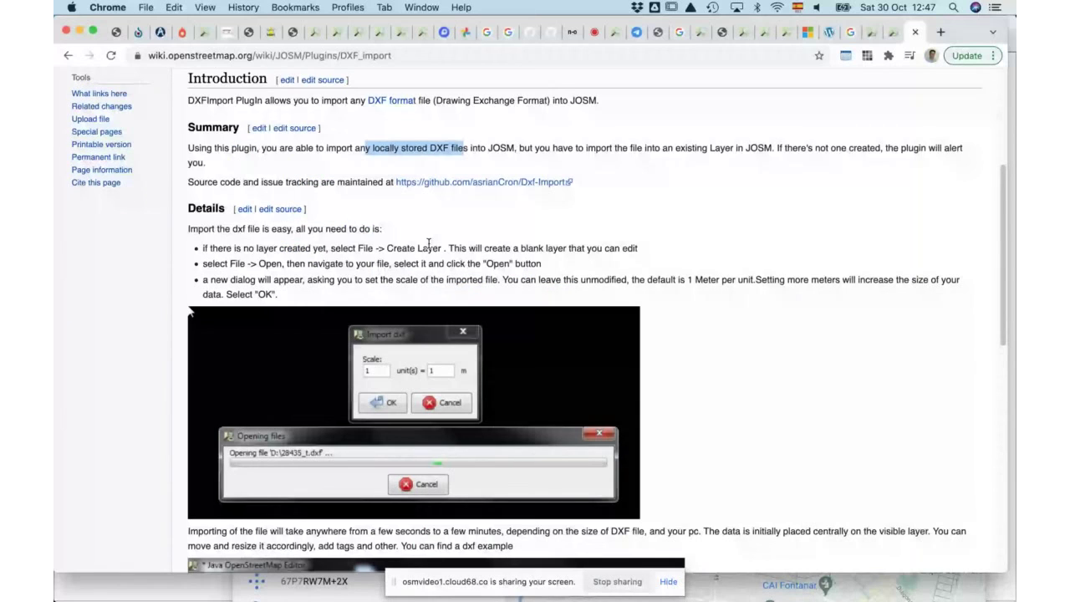
{"action": "left_click", "coordinate": [133, 6]}
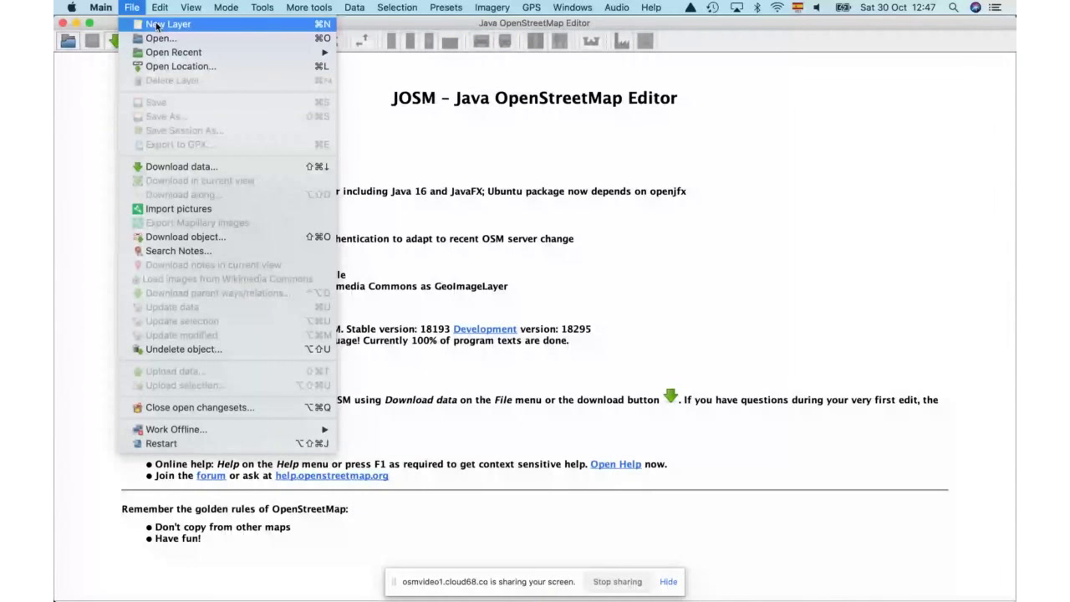
- Create a new empty JOSM data layer and start opening a file into it, then reread the wiki instructions
{"action": "left_click", "coordinate": [86, 48]}
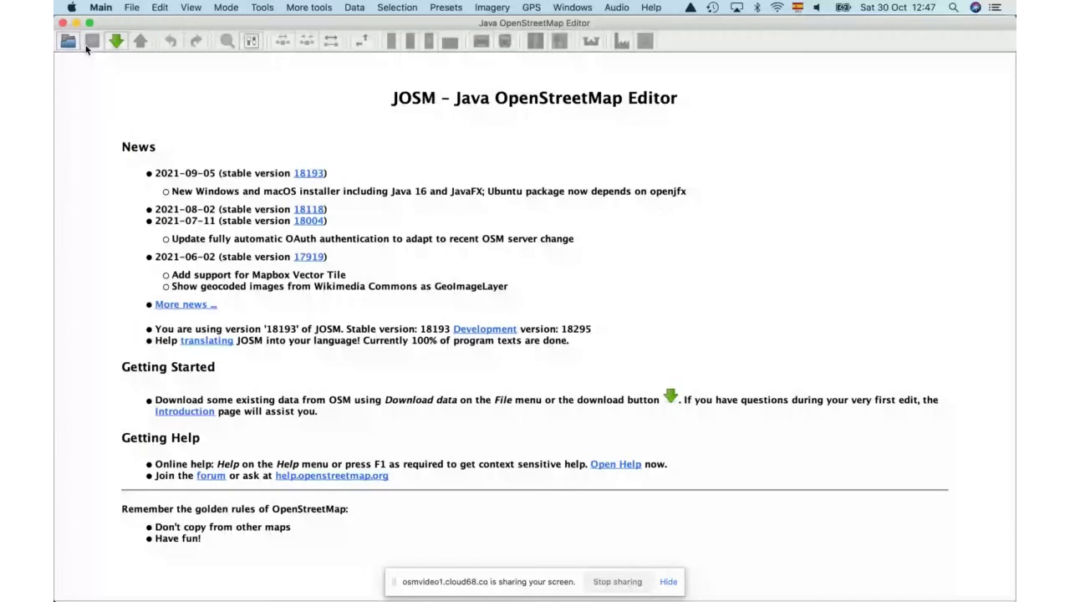
{"action": "key", "text": "super+n"}
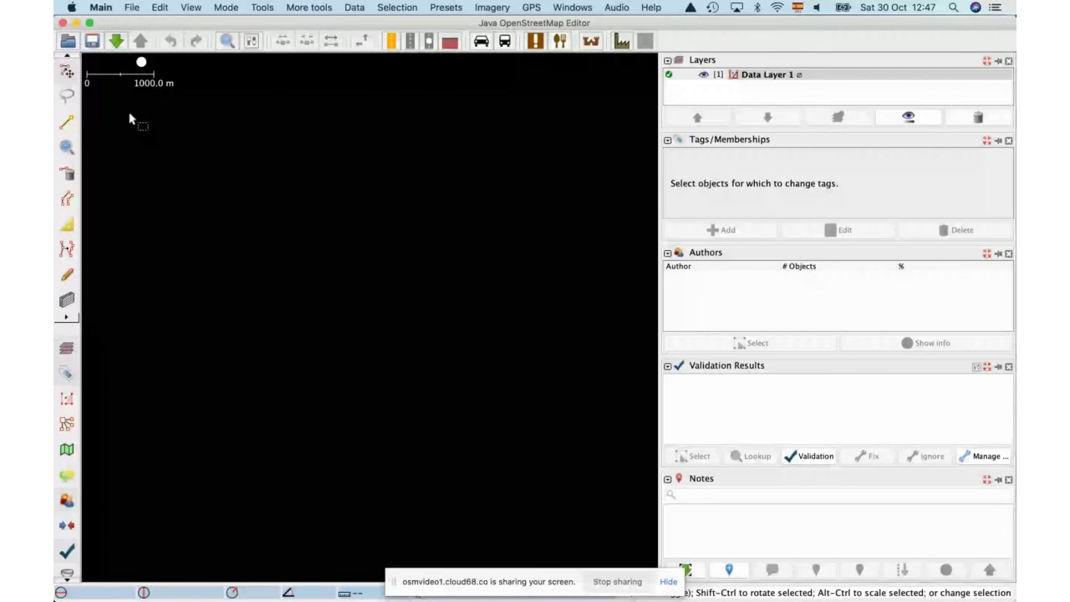
{"action": "key", "text": "super+o"}
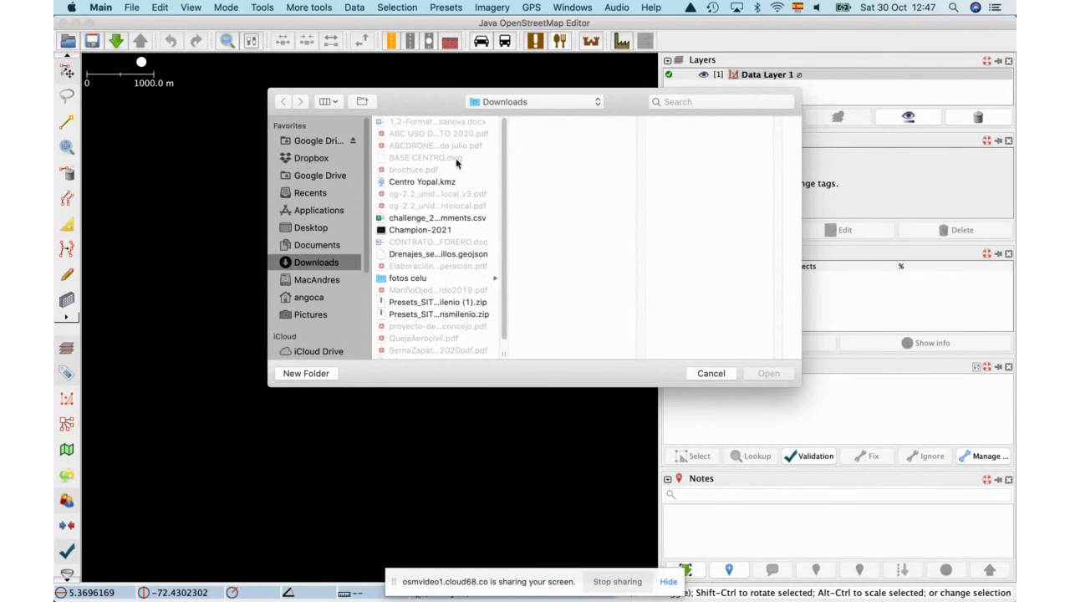
{"action": "key", "text": "super+Tab"}
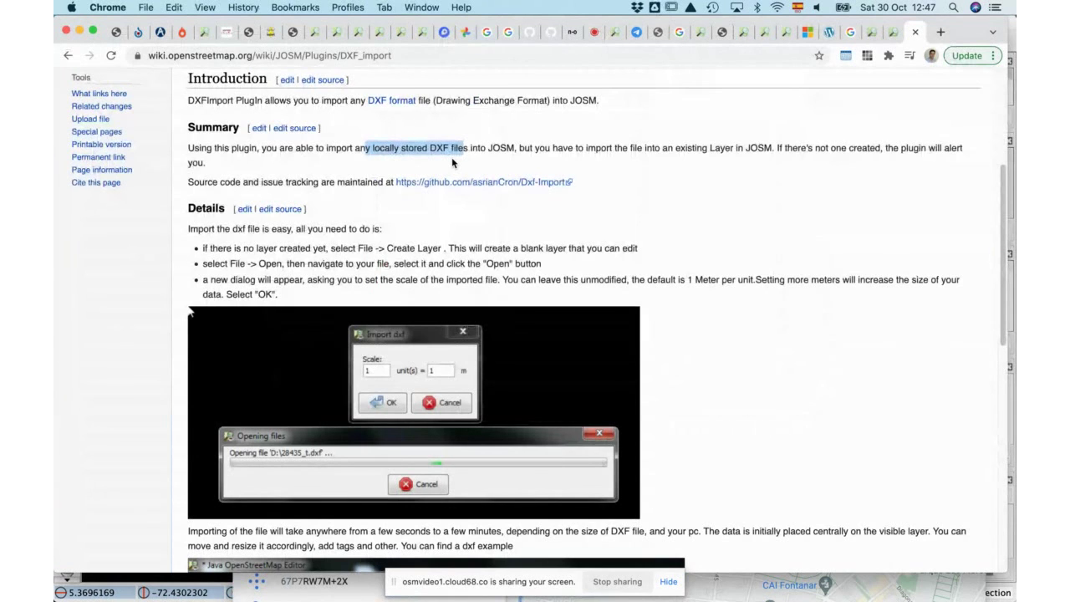
{"action": "key", "text": "super+Tab"}
{"action": "key", "text": "super+Tab"}
{"action": "scroll", "coordinate": [614, 141], "scroll_direction": "down", "scroll_amount": 1}
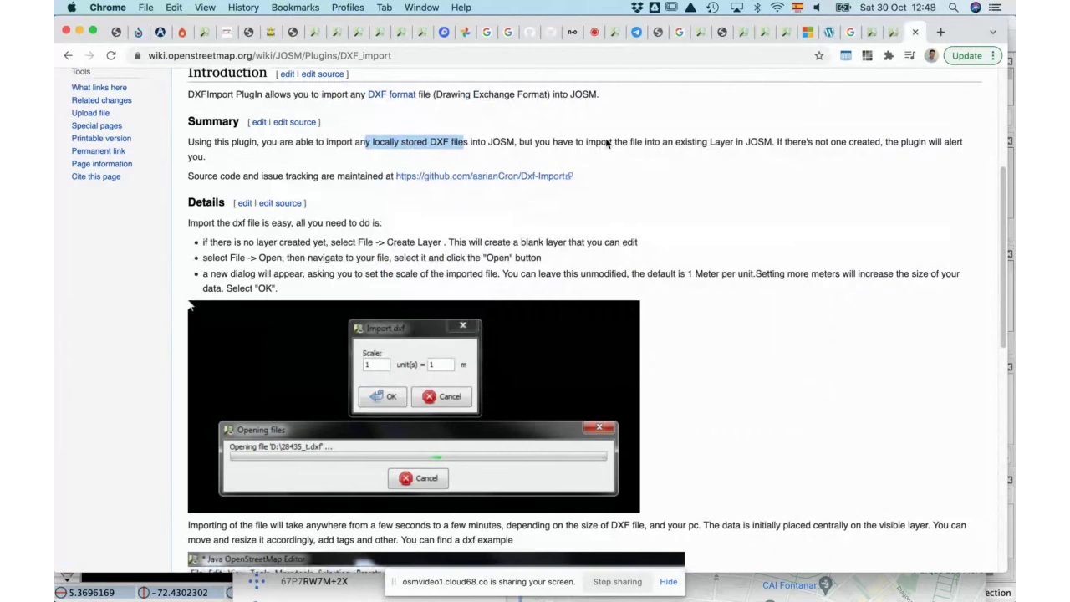
{"action": "left_click", "coordinate": [637, 31]}
- In COMUNIDAD OSM Col, draft 'Hola Comunidad, Alguno ha importado archivos de construcciones en 3D (en Sketchup) en JOSM'
{"action": "left_click", "coordinate": [192, 226]}
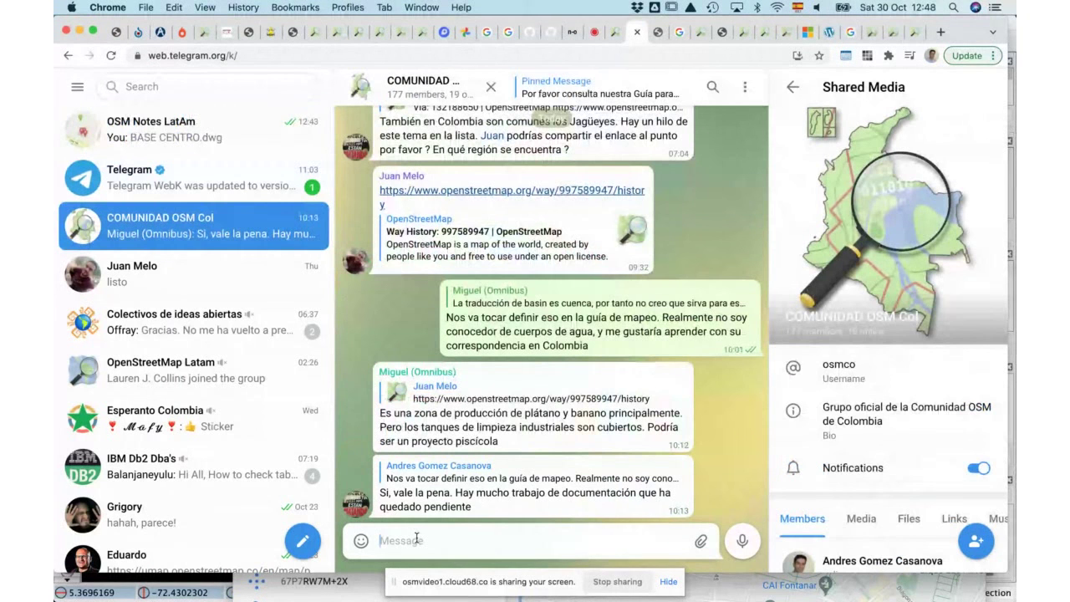
{"action": "type", "text": "Hola Comuni"}
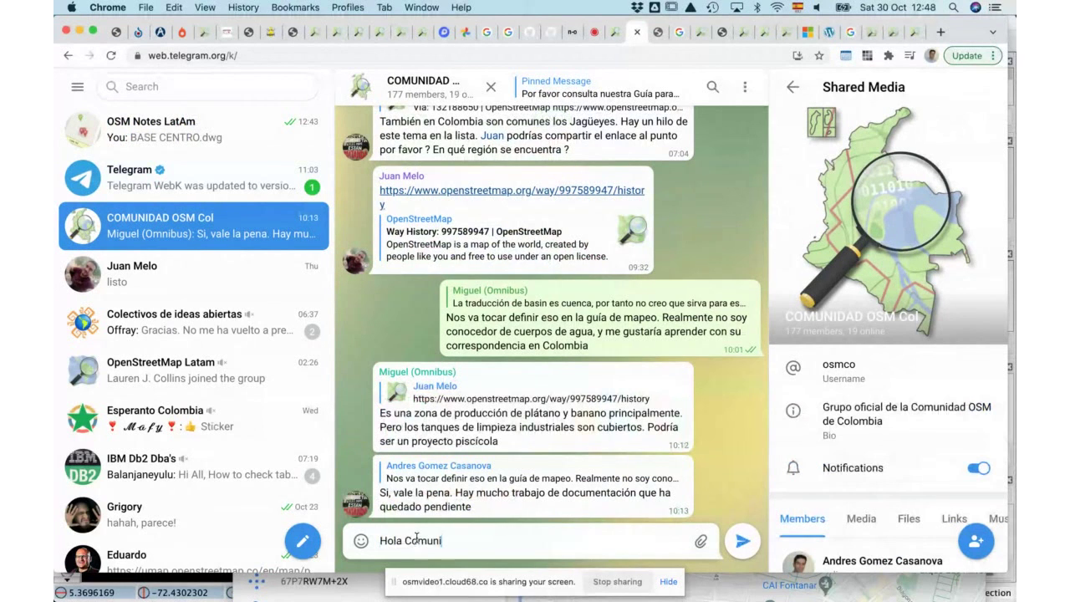
{"action": "type", "text": "dad, Alguno ha importado"}
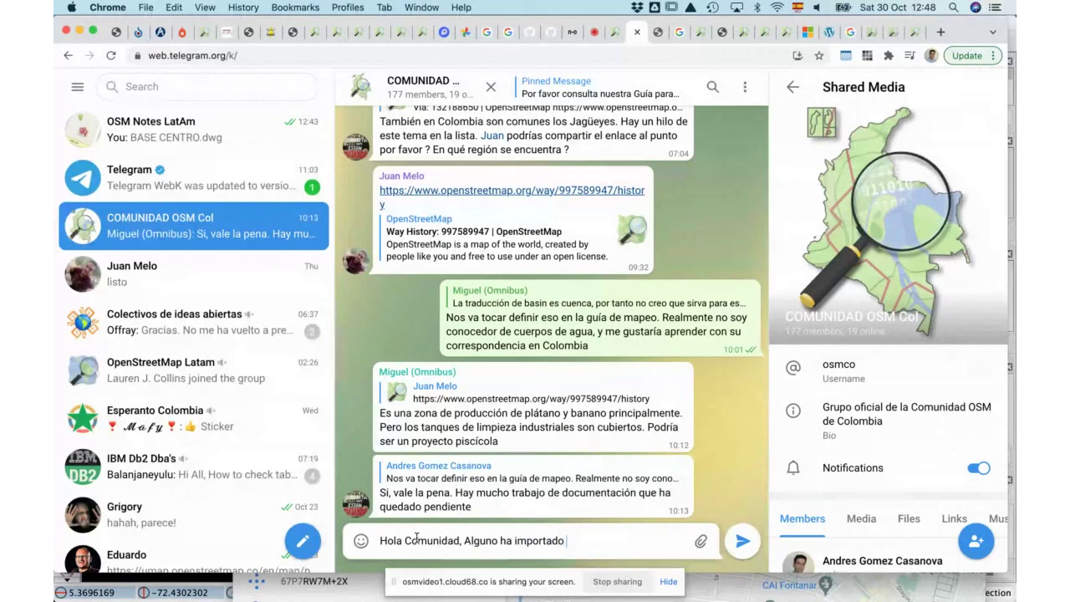
{"action": "type", "text": " archivos en"}
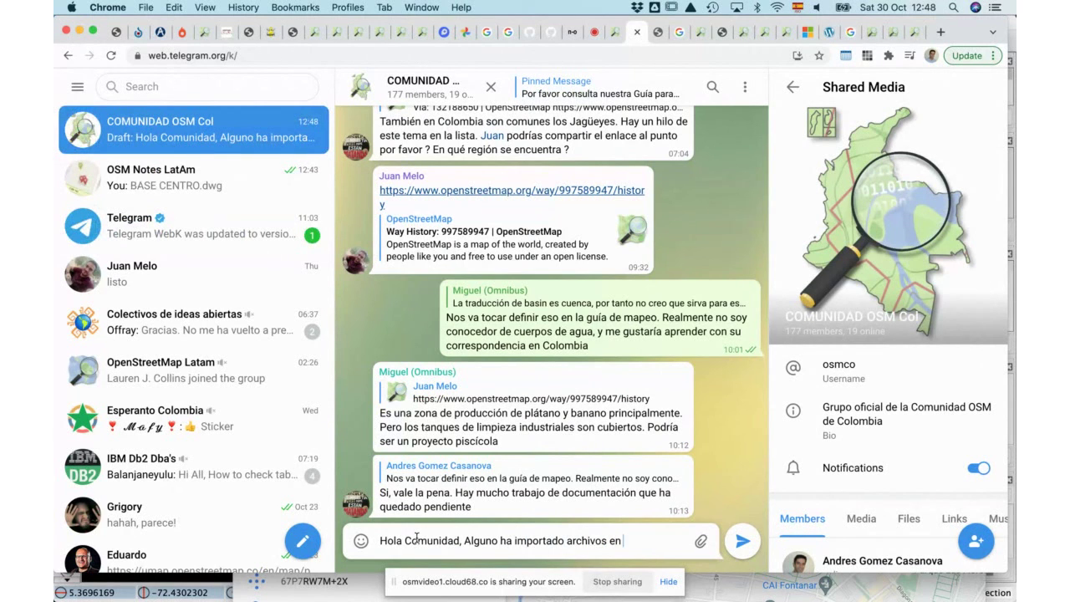
{"action": "key", "text": "BackSpace"}
{"action": "key", "text": "BackSpace"}
{"action": "type", "text": "de construcciones en 2d"}
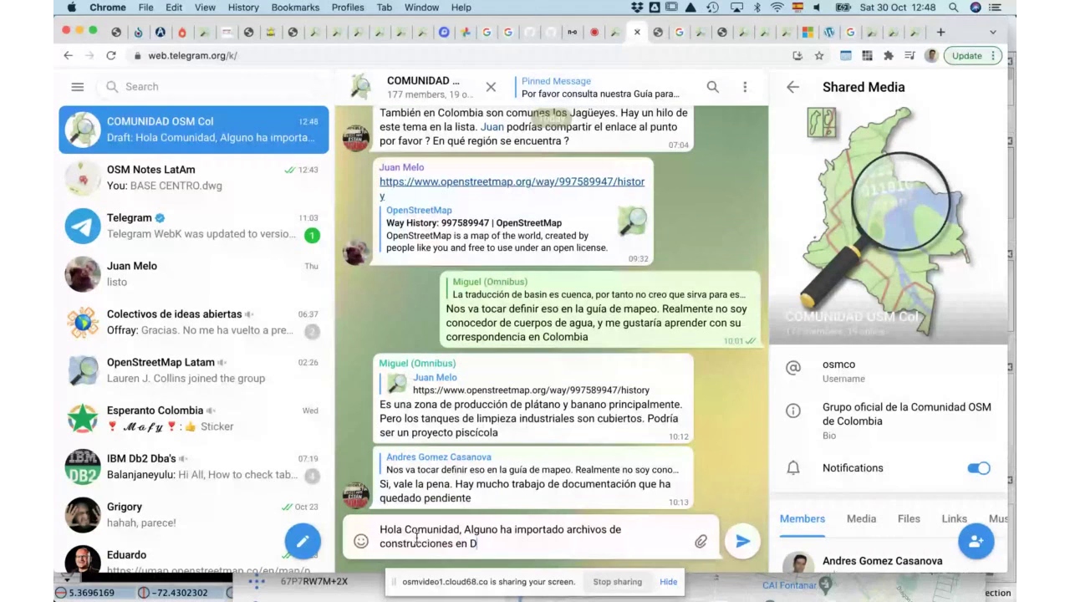
{"action": "key", "text": "BackSpace"}
{"action": "key", "text": "BackSpace"}
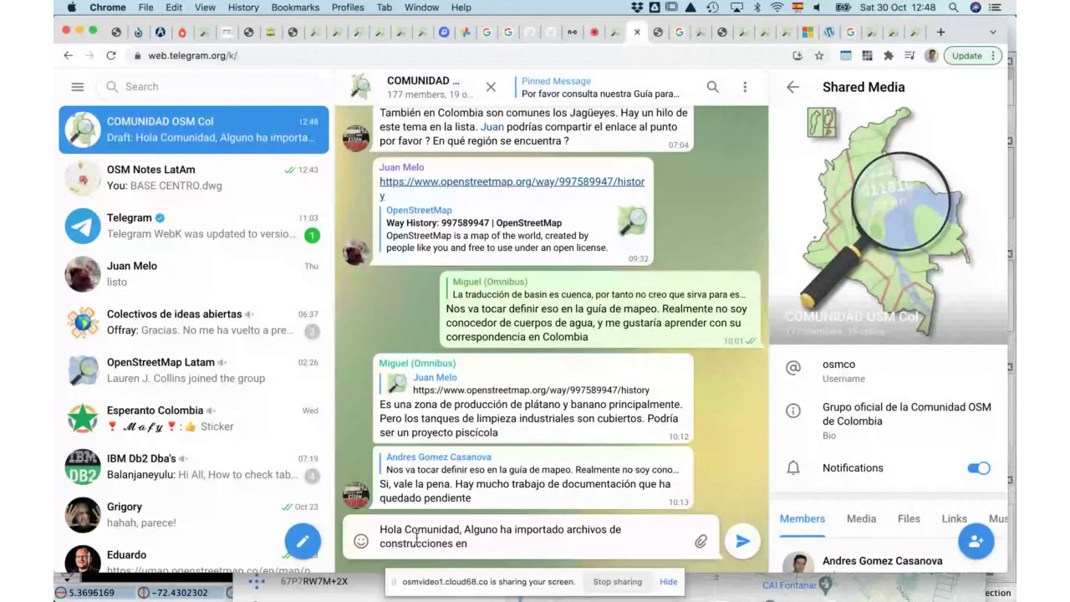
{"action": "type", "text": "3D (en Sketchup)"}
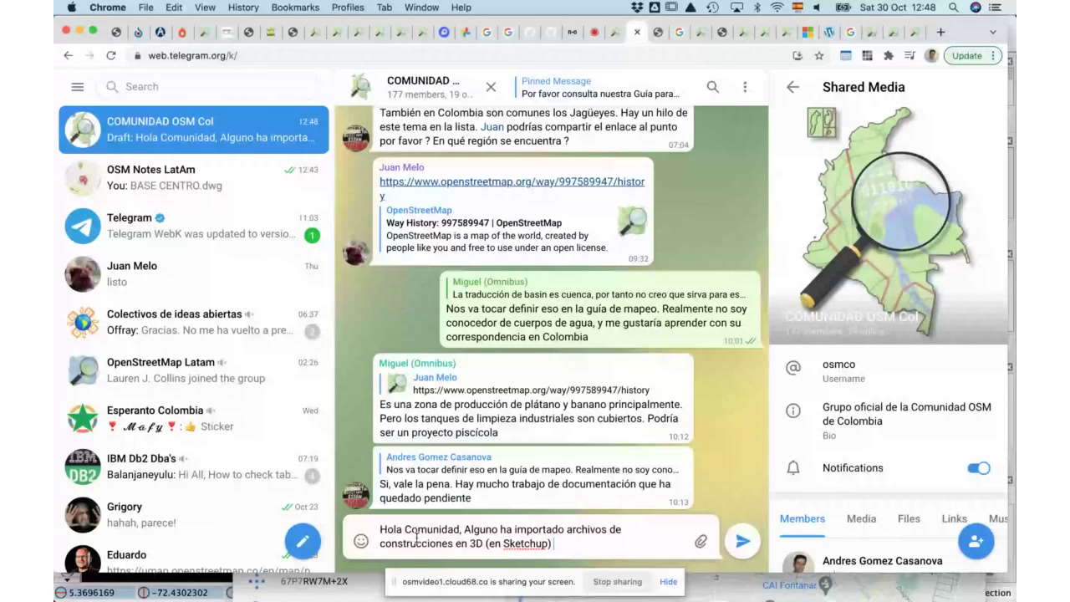
{"action": "type", "text": " en JOSM"}
- Insert 'el programa' before Sketchup, end the question with '?', and send it
{"action": "left_click", "coordinate": [505, 544]}
{"action": "type", "text": "el progrma"}
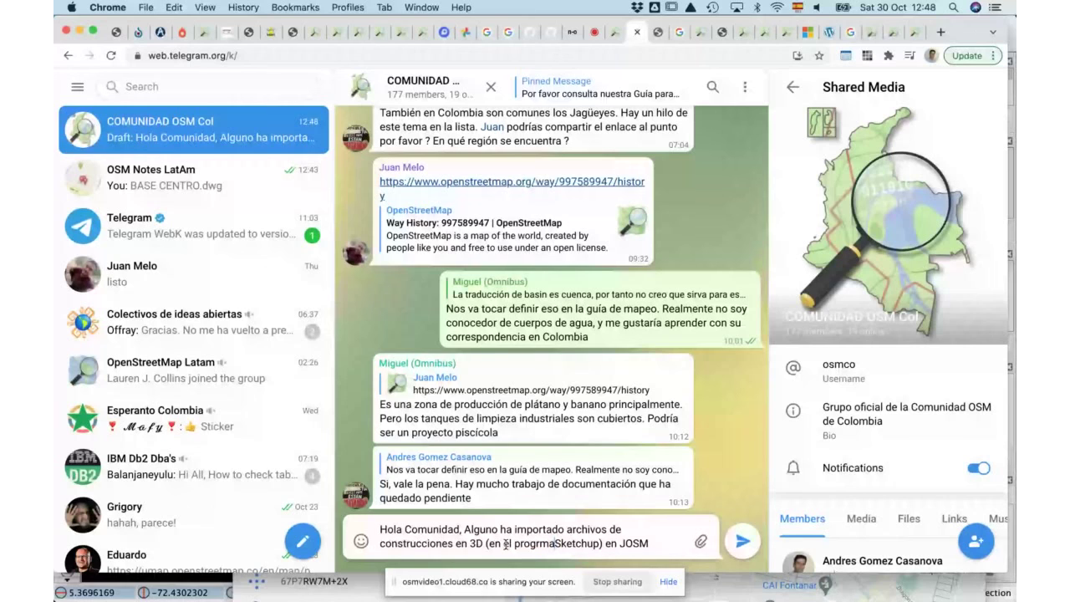
{"action": "key", "text": "BackSpace"}
{"action": "key", "text": "BackSpace"}
{"action": "type", "text": "ama Sketchup"}
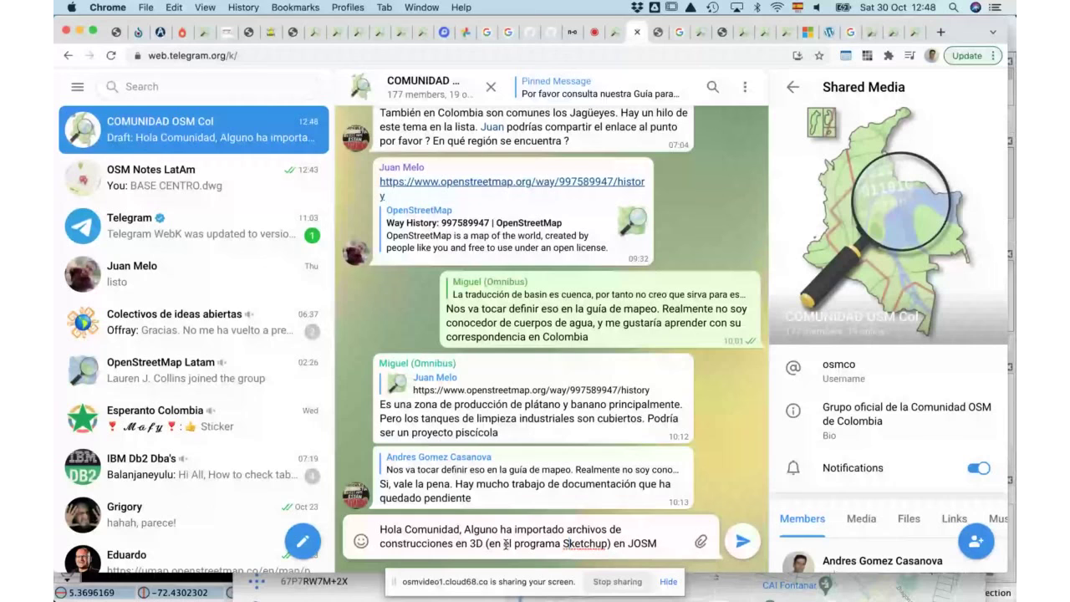
{"action": "type", "text": " o Autoca"}
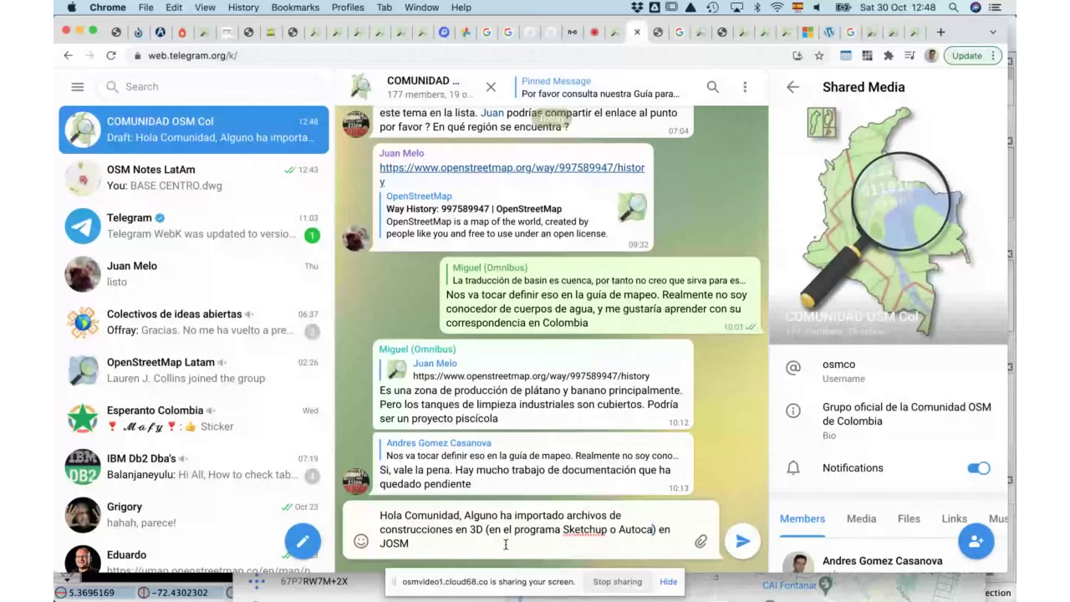
{"action": "type", "text": "d"}
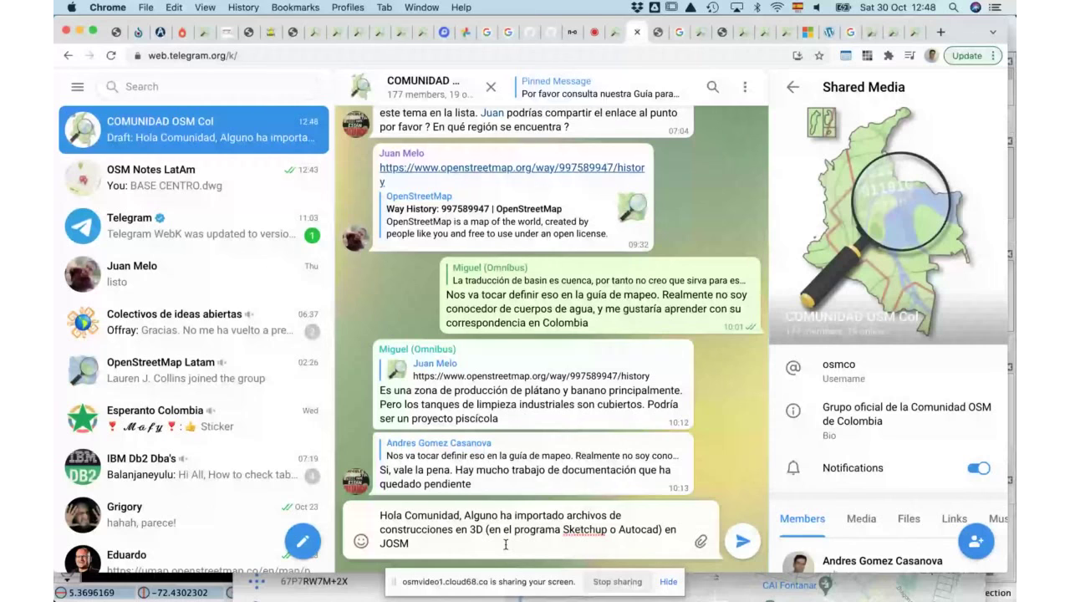
{"action": "key", "text": "BackSpace"}
{"action": "key", "text": "BackSpace"}
{"action": "key", "text": "BackSpace"}
{"action": "key", "text": "BackSpace"}
{"action": "key", "text": "BackSpace"}
{"action": "key", "text": "BackSpace"}
{"action": "key", "text": "BackSpace"}
{"action": "key", "text": "BackSpace"}
{"action": "key", "text": "BackSpace"}
{"action": "key", "text": "BackSpace"}
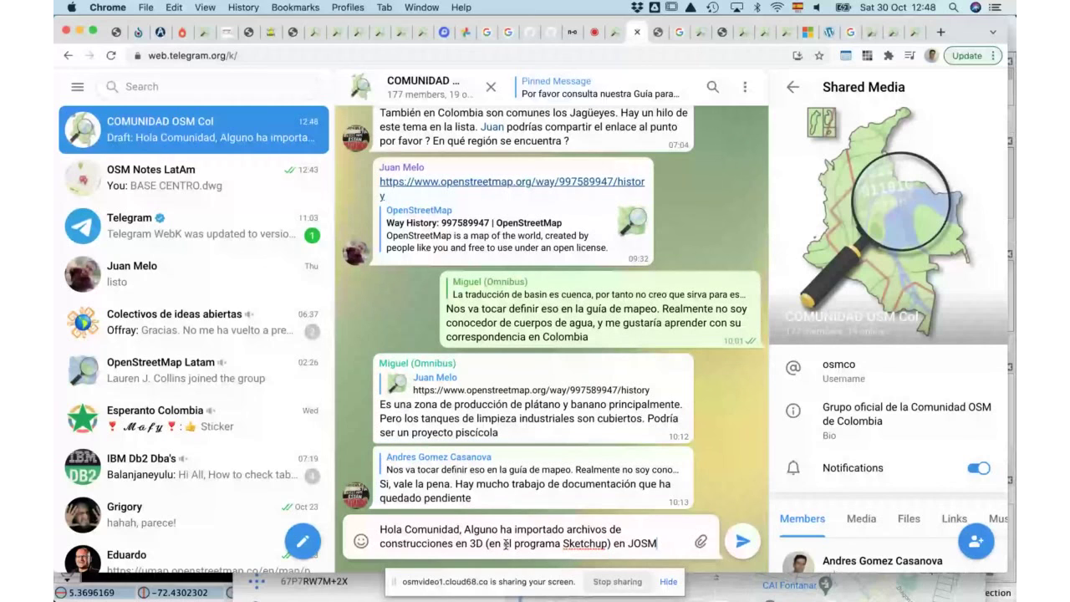
{"action": "type", "text": "?"}
{"action": "key", "text": "Return"}
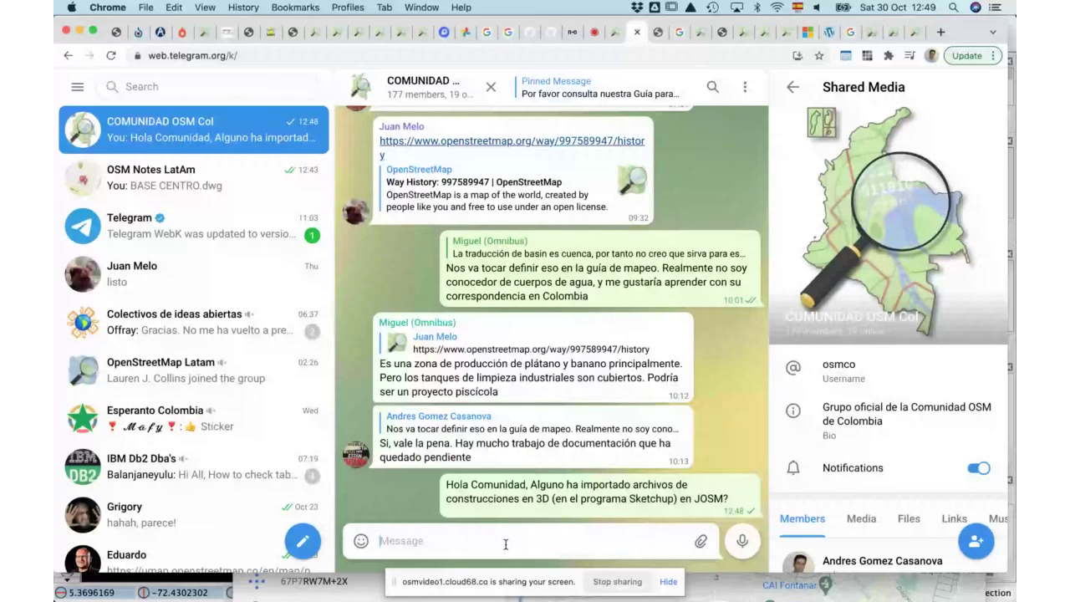
- Paste the same question into the OpenStreetMap Latam group, replace 'Comunidad' with 'Latam', and send it
{"action": "key", "text": "super+Tab"}
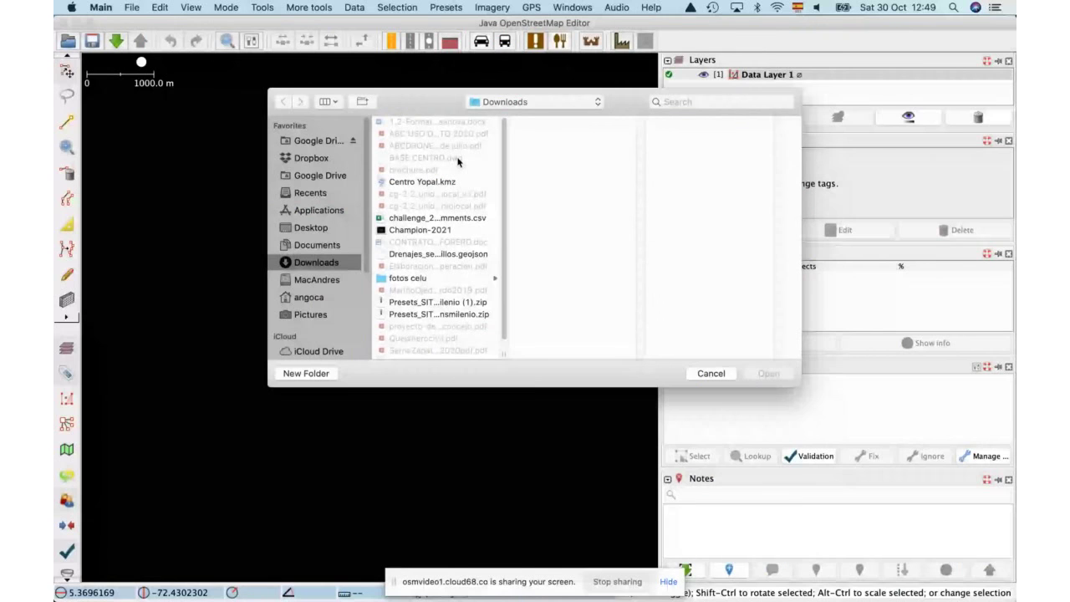
{"action": "key", "text": "super+Tab"}
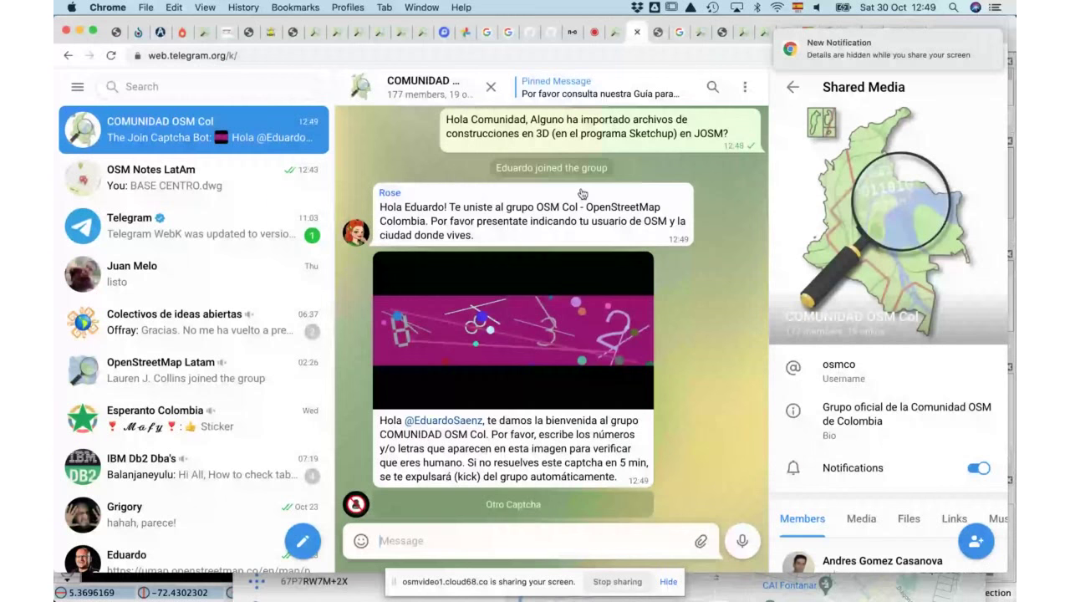
{"action": "scroll", "coordinate": [583, 194], "scroll_direction": "up", "scroll_amount": 1}
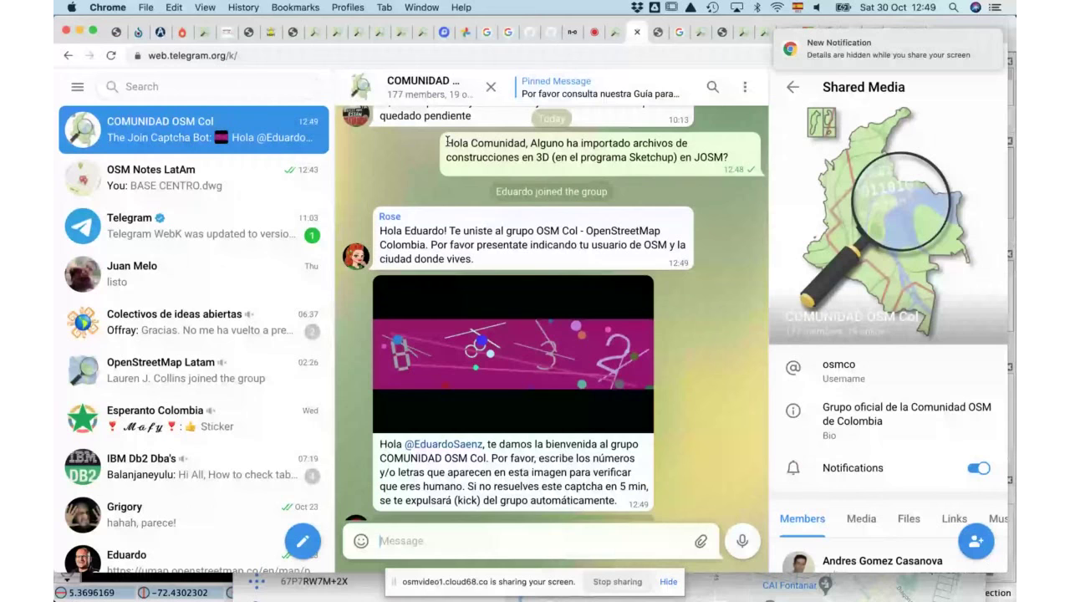
{"action": "left_click", "coordinate": [192, 371]}
{"action": "type", "text": "Hola Comunidad, Alguno ha importado archivos de construcciones en 3D (en el programa Sketchup) en JOSM?"}
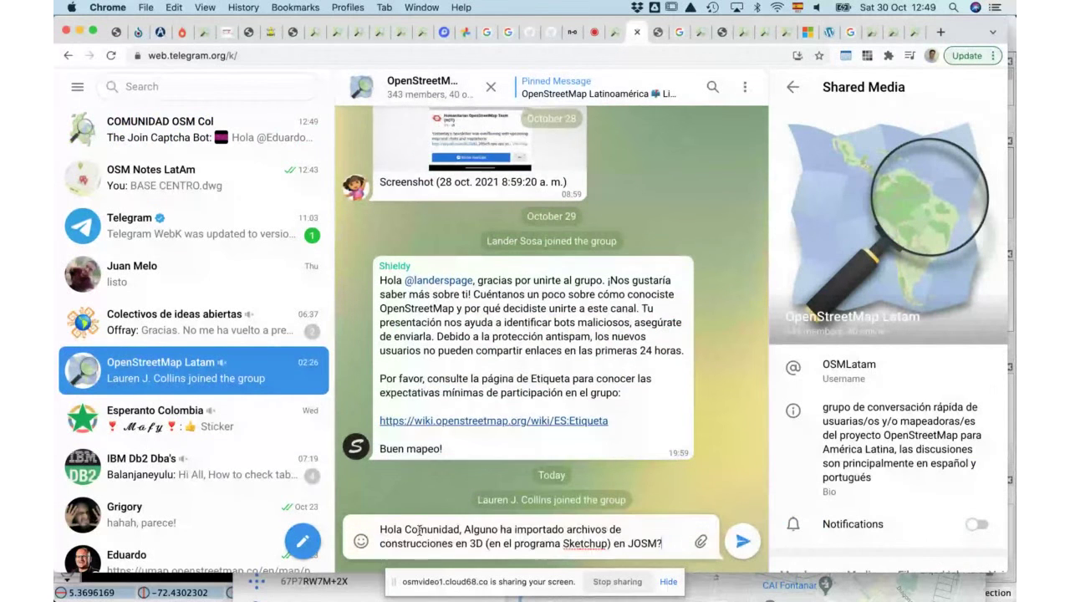
{"action": "double_click", "coordinate": [424, 529]}
{"action": "key", "text": "BackSpace"}
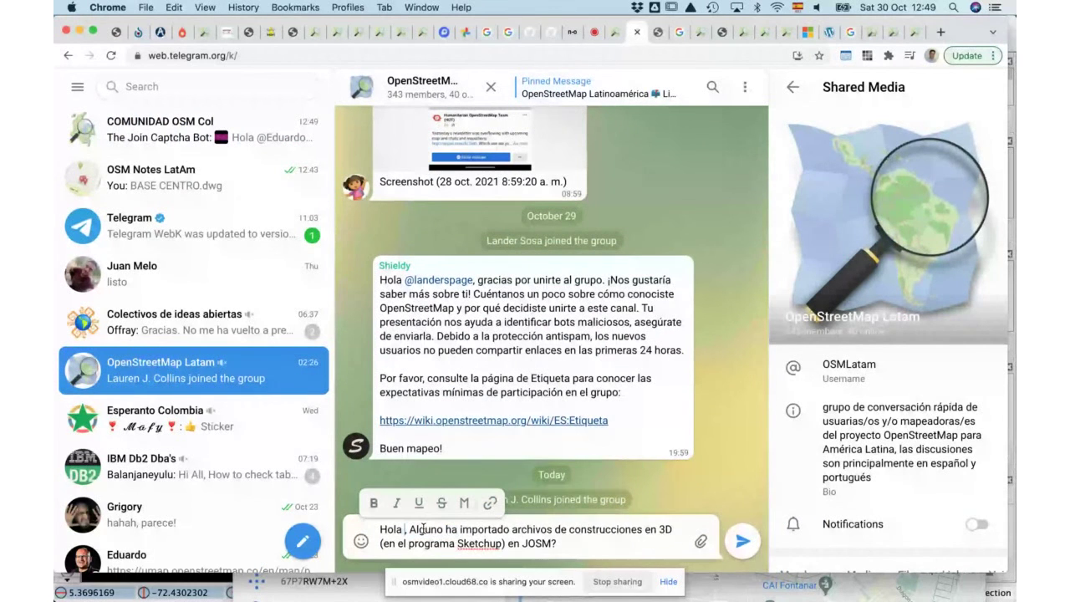
{"action": "type", "text": "La"}
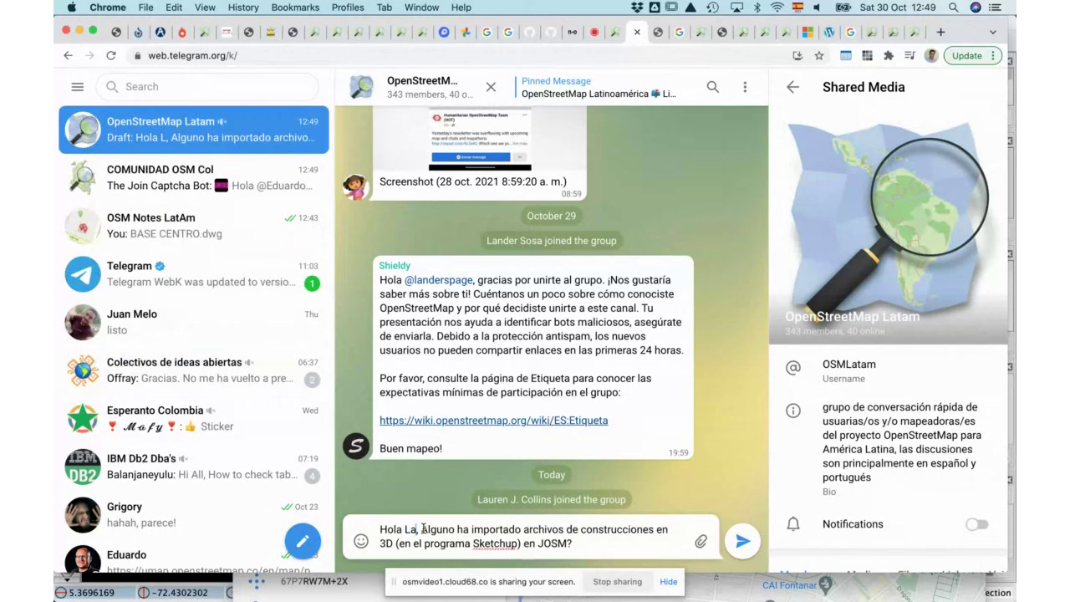
{"action": "type", "text": "tam"}
{"action": "key", "text": "Return"}
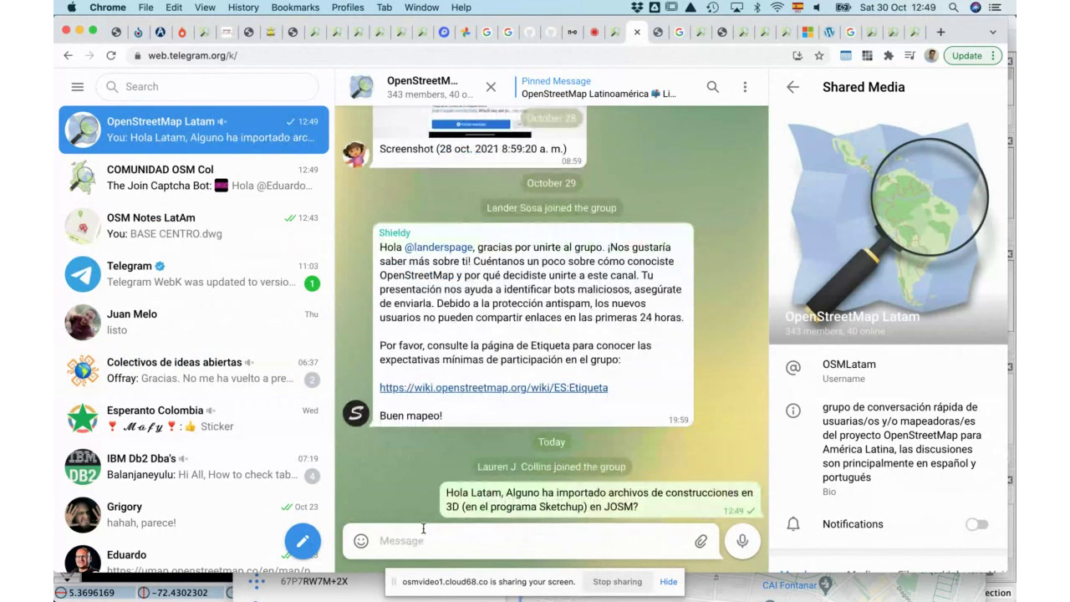
{"action": "left_click", "coordinate": [939, 31]}
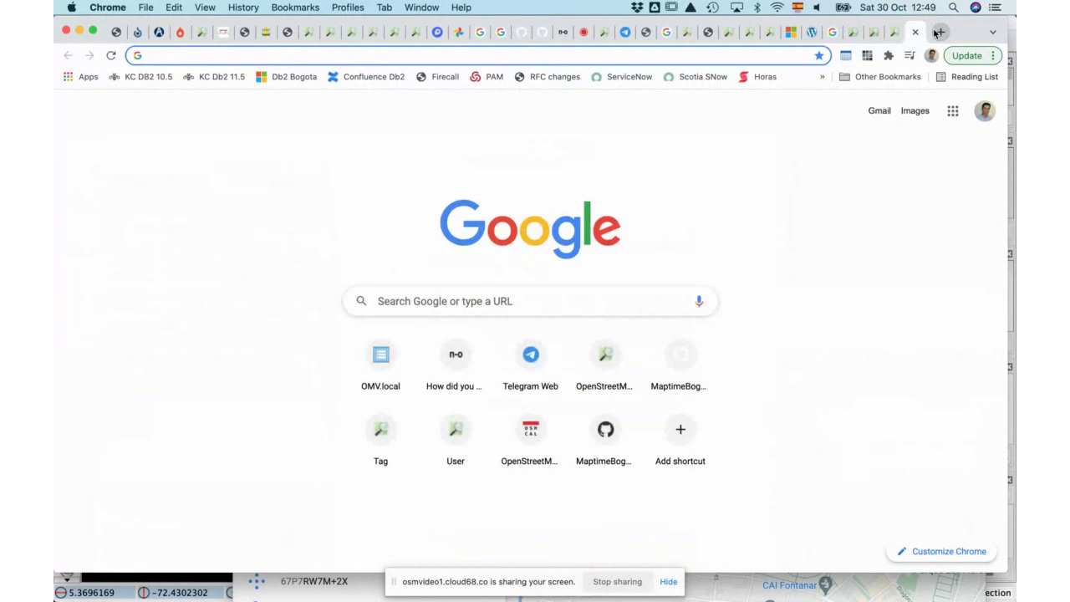
- Search Google for 'discord', then in a new tab search for 'element matrix.org'
{"action": "type", "text": "discord"}
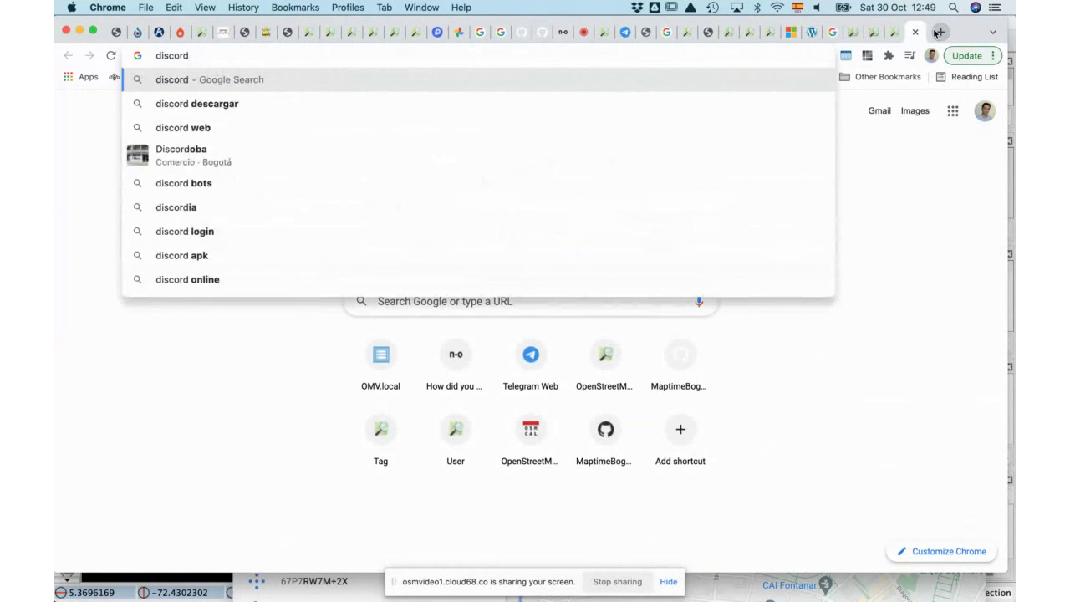
{"action": "key", "text": "Return"}
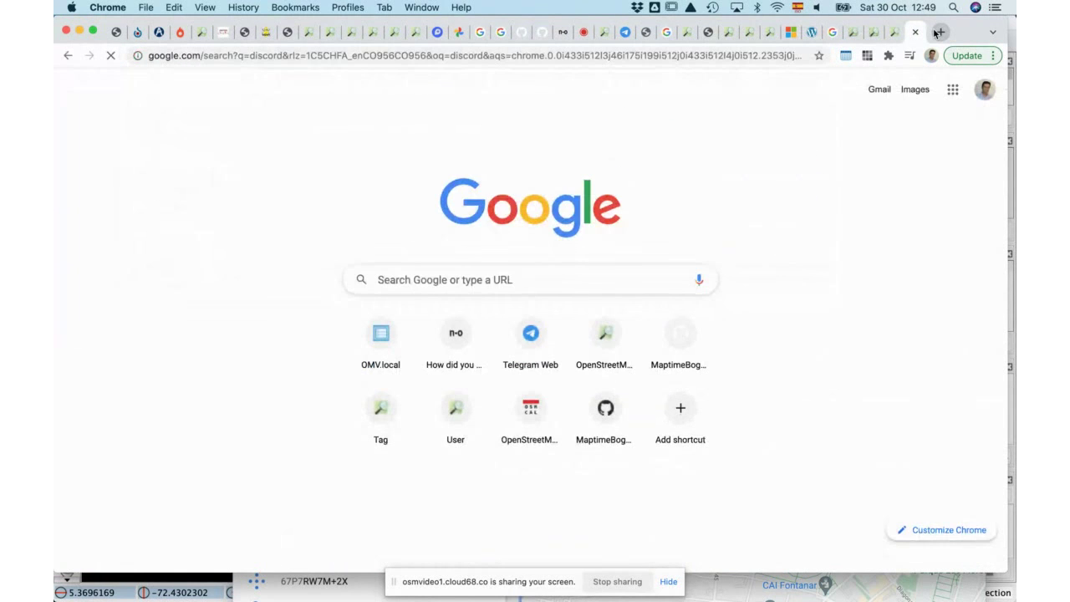
{"action": "left_click", "coordinate": [940, 32]}
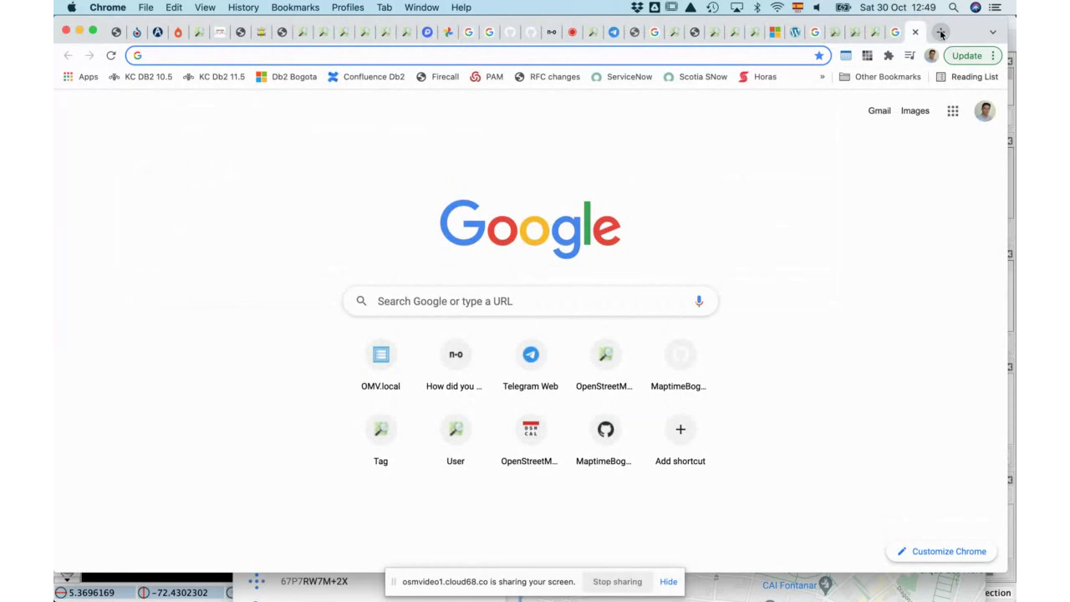
{"action": "type", "text": "element"}
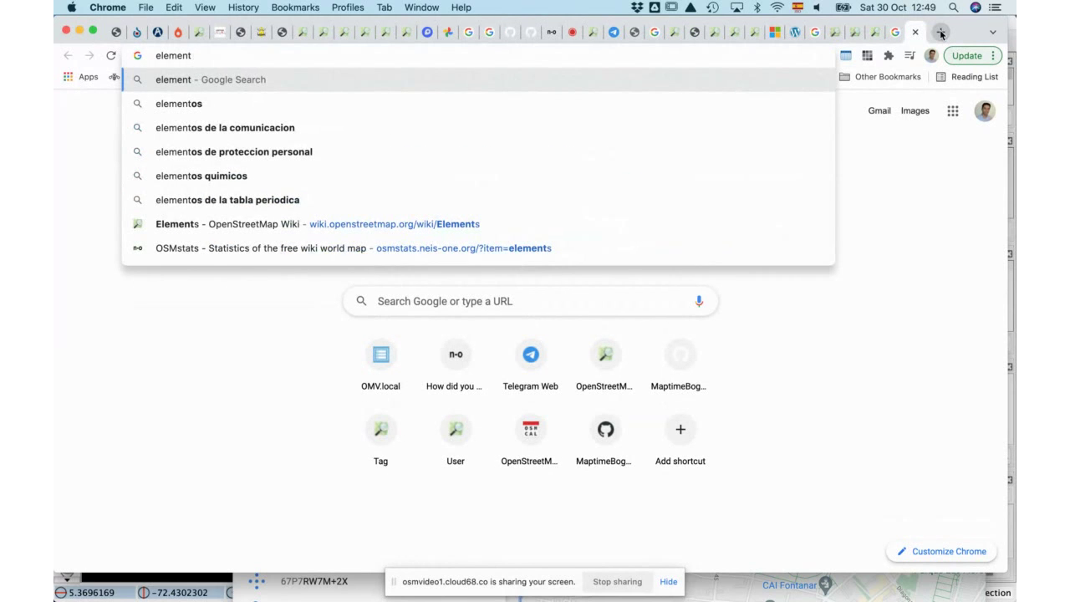
{"action": "key", "text": "Return"}
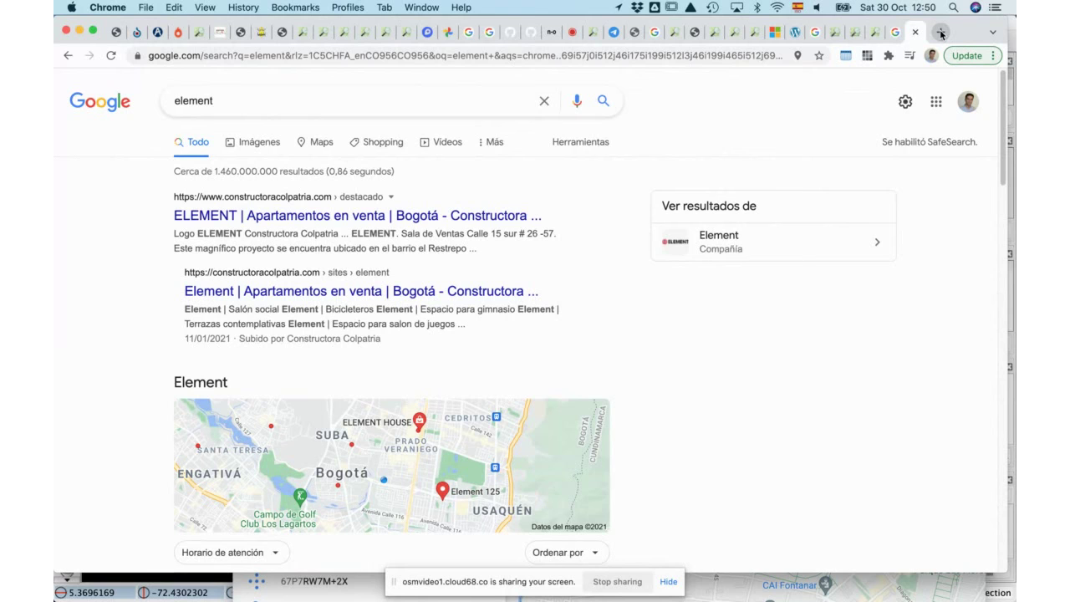
{"action": "left_click", "coordinate": [270, 98]}
{"action": "type", "text": "matri"}
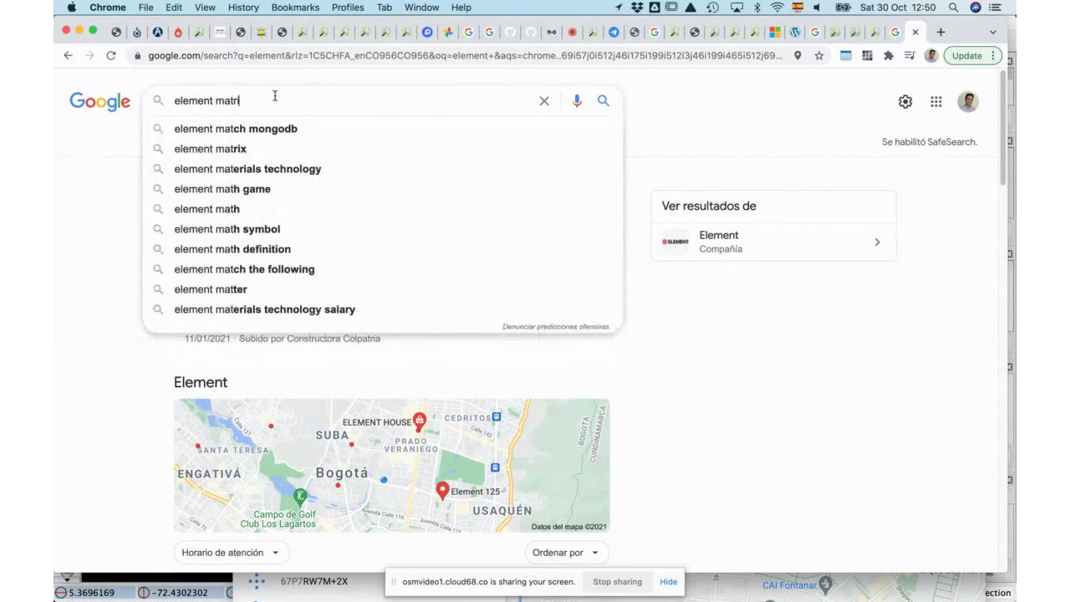
{"action": "type", "text": "x.org"}
{"action": "key", "text": "Return"}
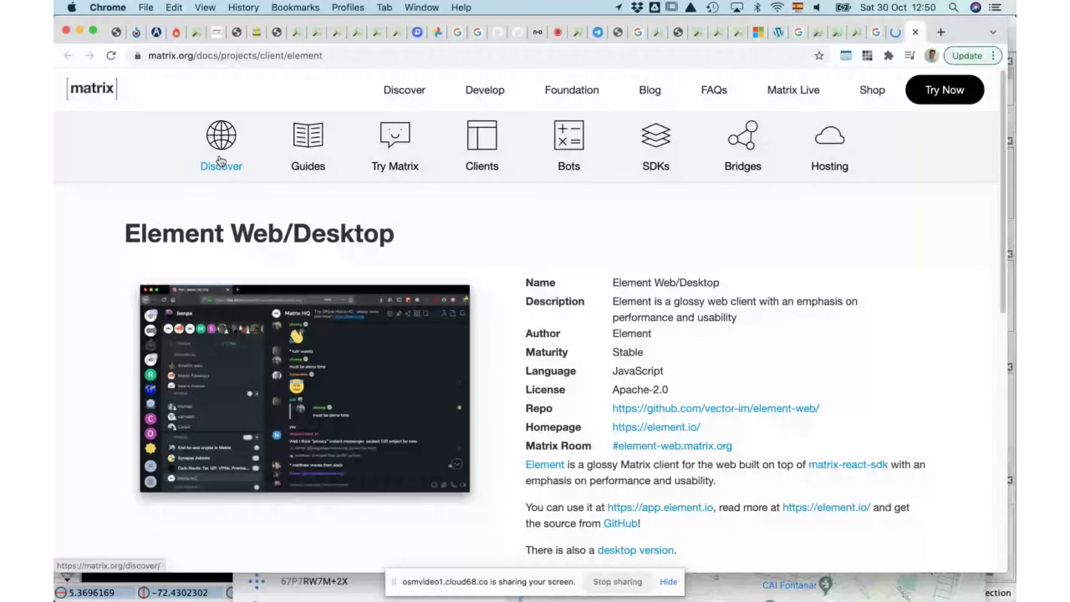
- Follow the Element website link, choose Get started, and launch Element Web at app.element.io
{"action": "scroll", "coordinate": [679, 146], "scroll_direction": "down", "scroll_amount": 5}
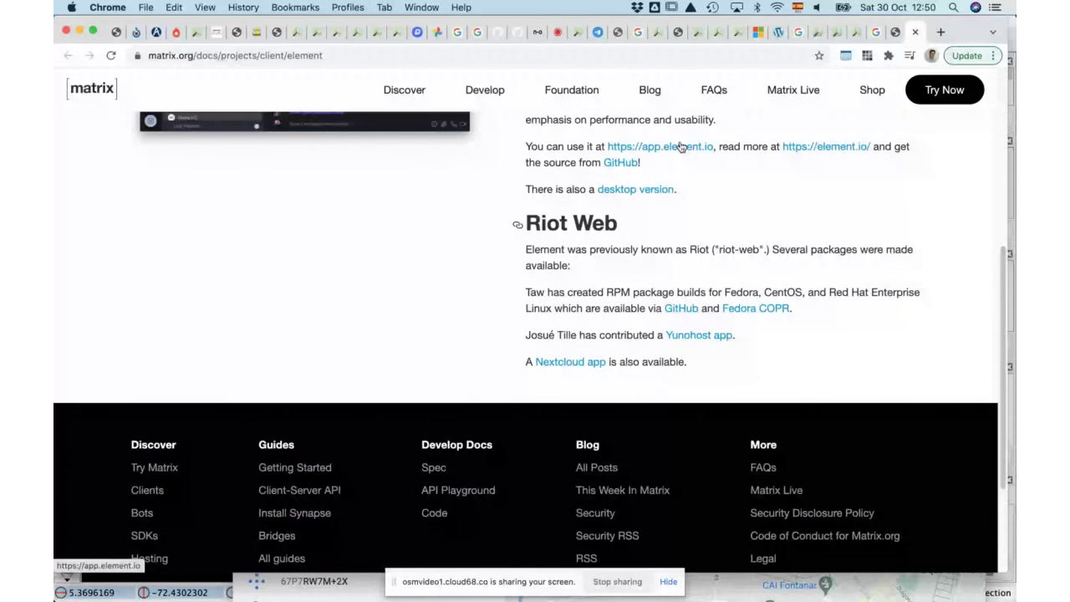
{"action": "left_click", "coordinate": [682, 147]}
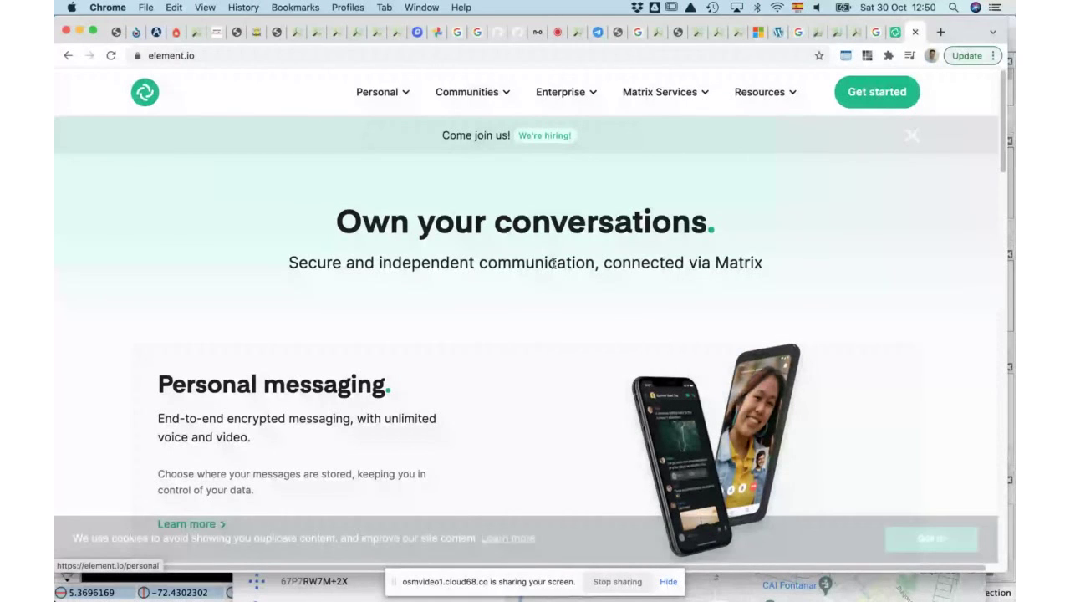
{"action": "scroll", "coordinate": [553, 264], "scroll_direction": "down", "scroll_amount": 3}
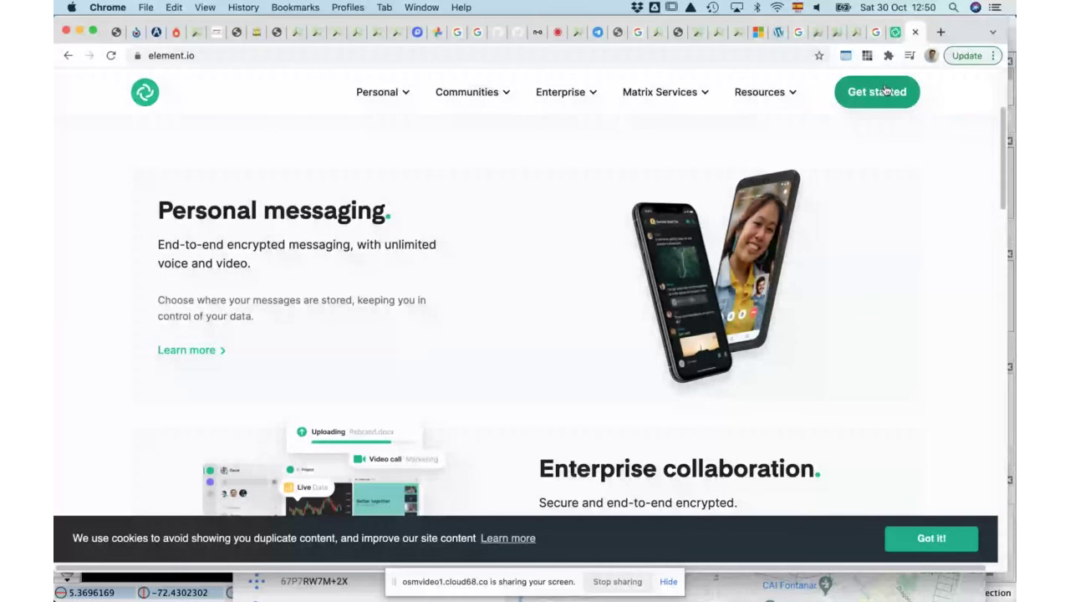
{"action": "left_click", "coordinate": [886, 90]}
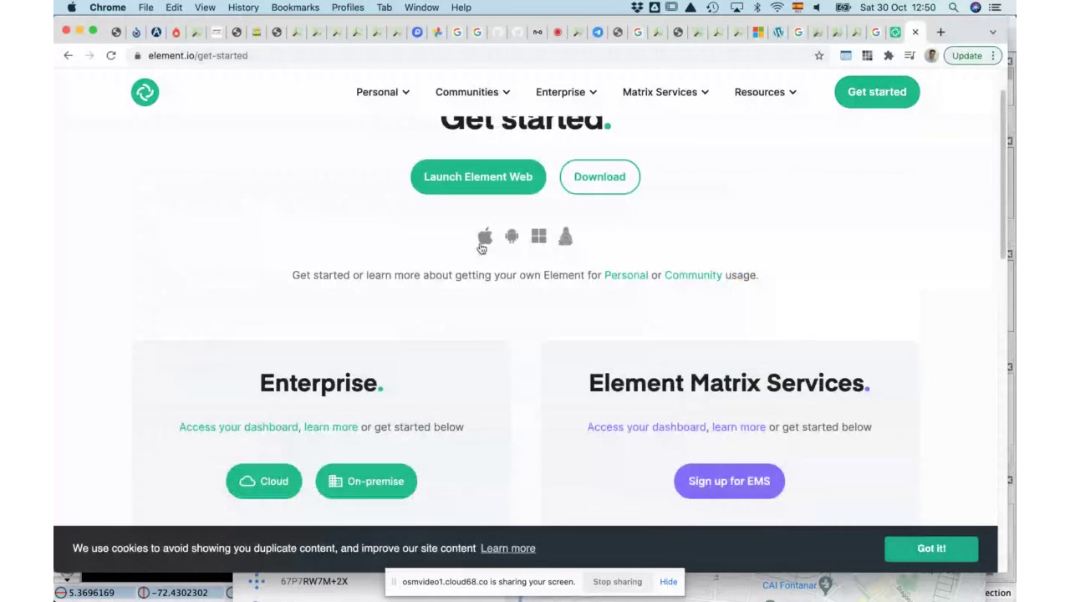
{"action": "left_click", "coordinate": [514, 237]}
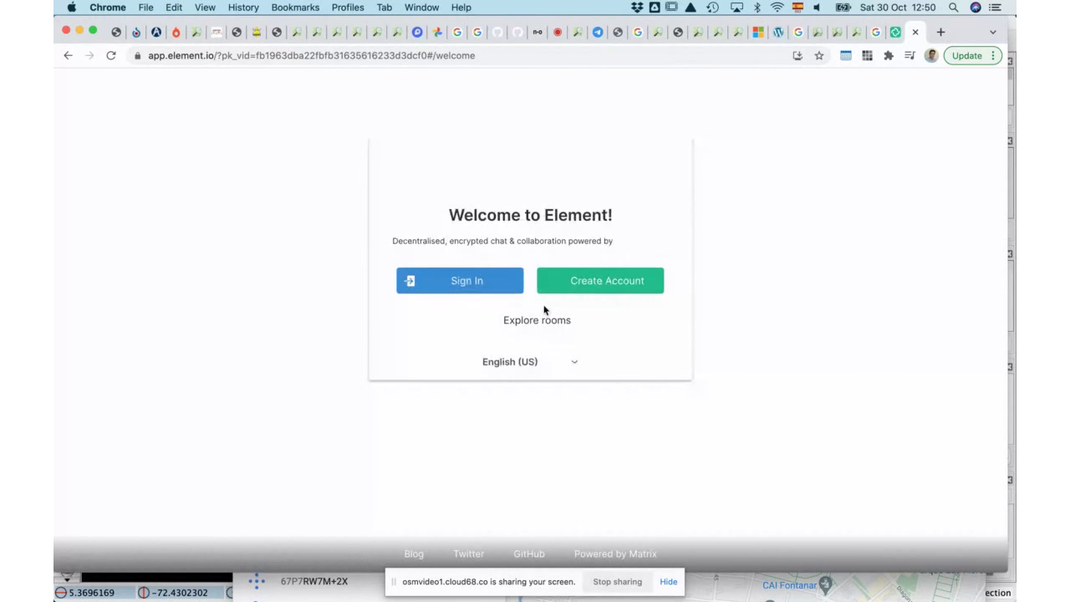
- Sign in to Element, retyping the account password, continue with Google, and allow Element access to the account
{"action": "left_click", "coordinate": [478, 280]}
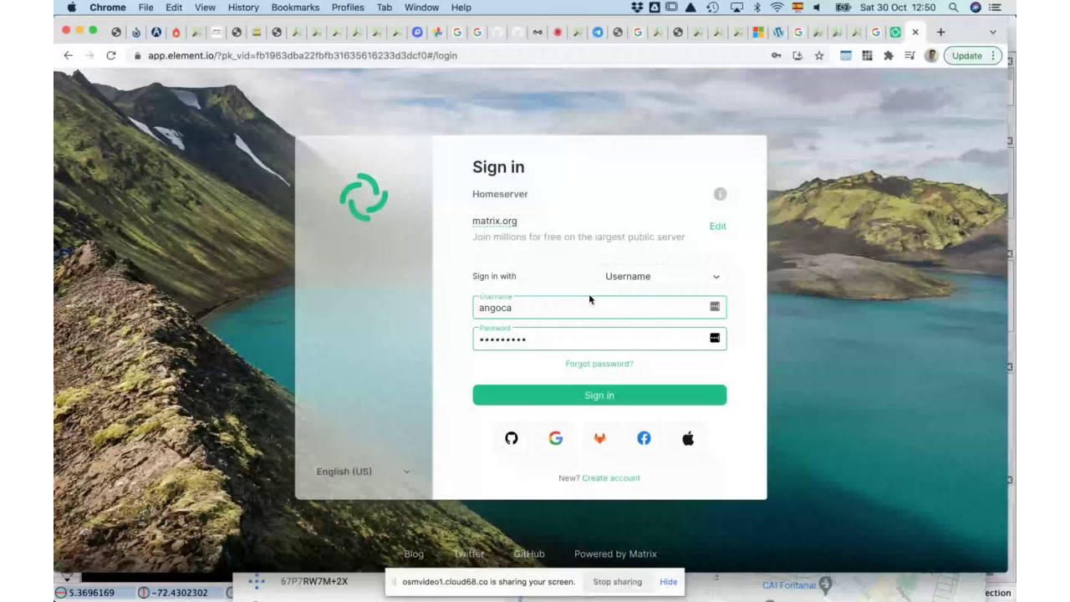
{"action": "key", "text": "Return"}
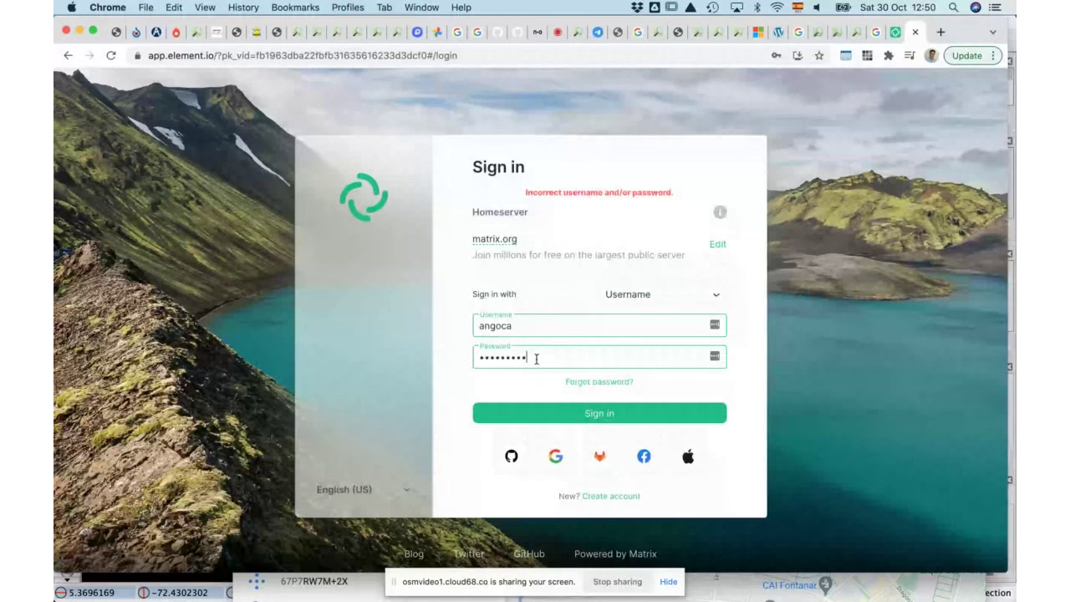
{"action": "key", "text": "super+a"}
{"action": "type", "text": "a"}
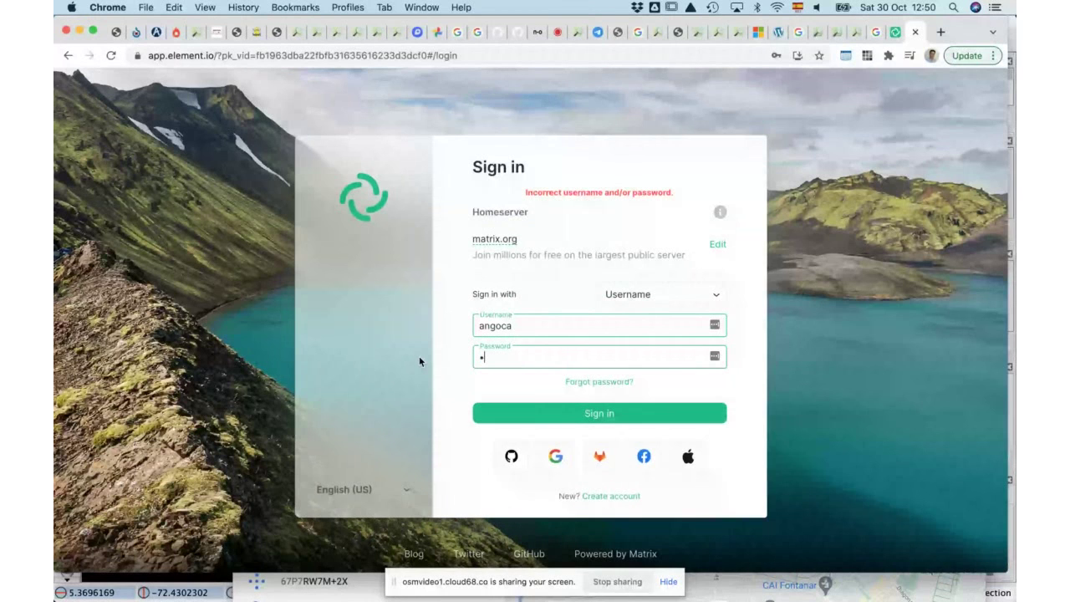
{"action": "type", "text": "*****"}
{"action": "left_click", "coordinate": [548, 462]}
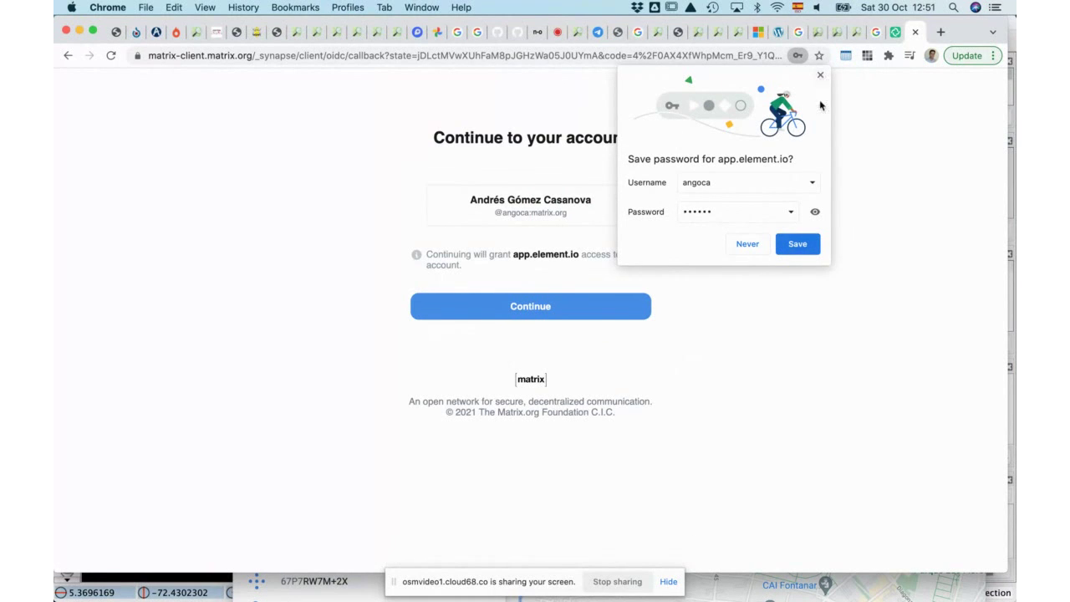
{"action": "left_click", "coordinate": [820, 75]}
{"action": "left_click", "coordinate": [564, 305]}
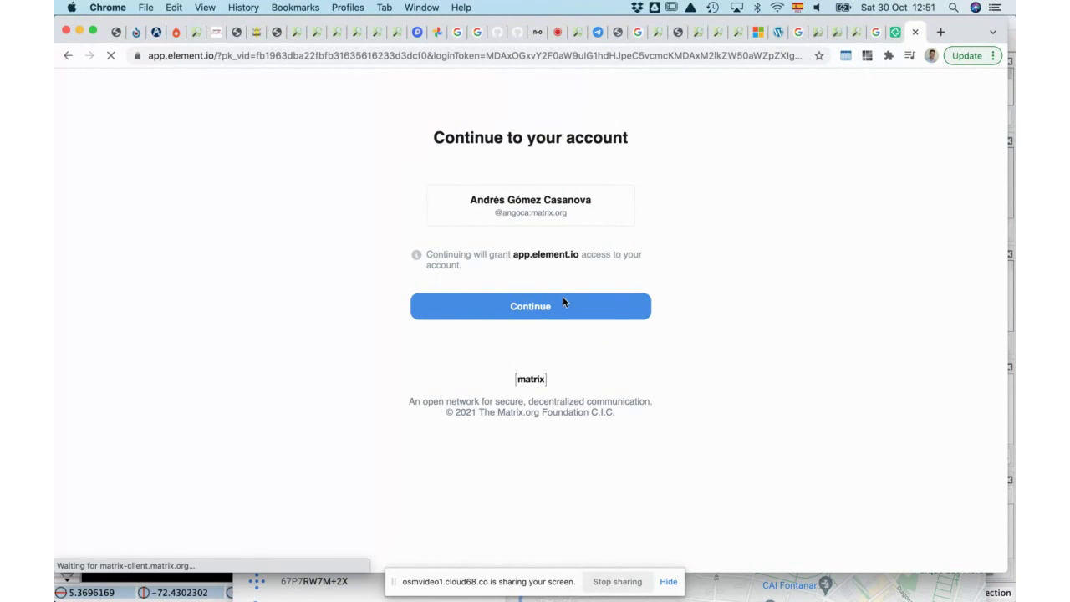